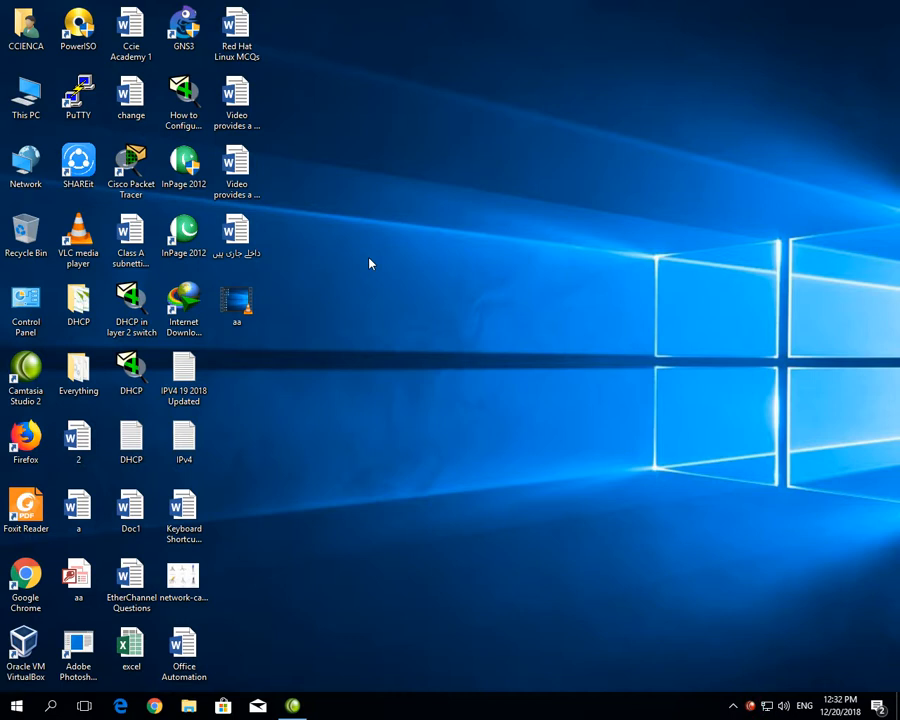
Launch Cisco Packet Tracer from the desktop and maximize its window
{"action": "right_click", "coordinate": [369, 260]}
{"action": "left_click", "coordinate": [380, 297]}
{"action": "key", "text": "super"}
{"action": "type", "text": "pack"}
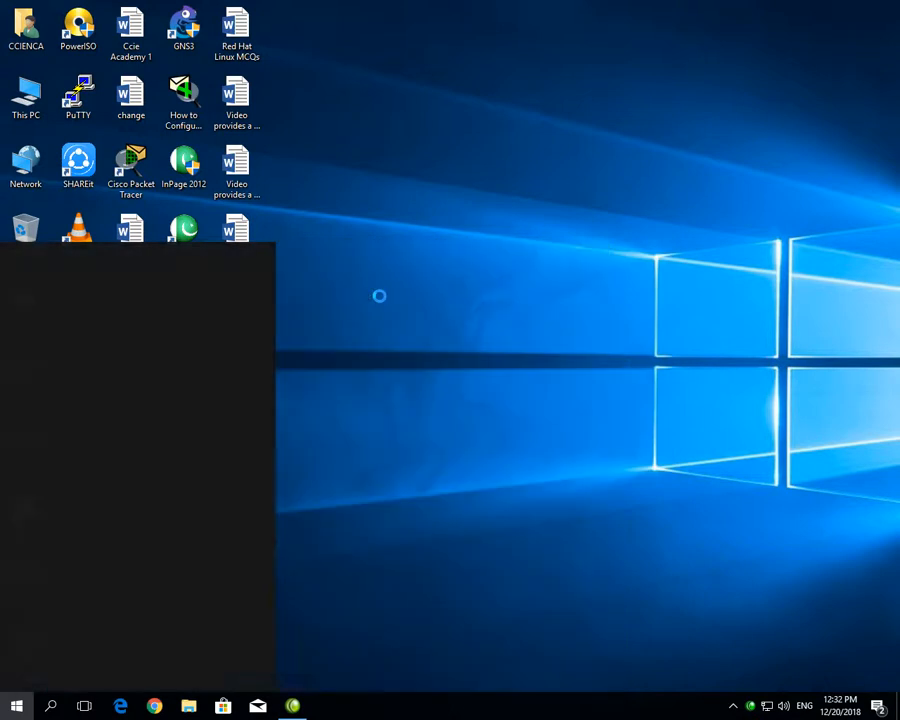
{"action": "key", "text": "Return"}
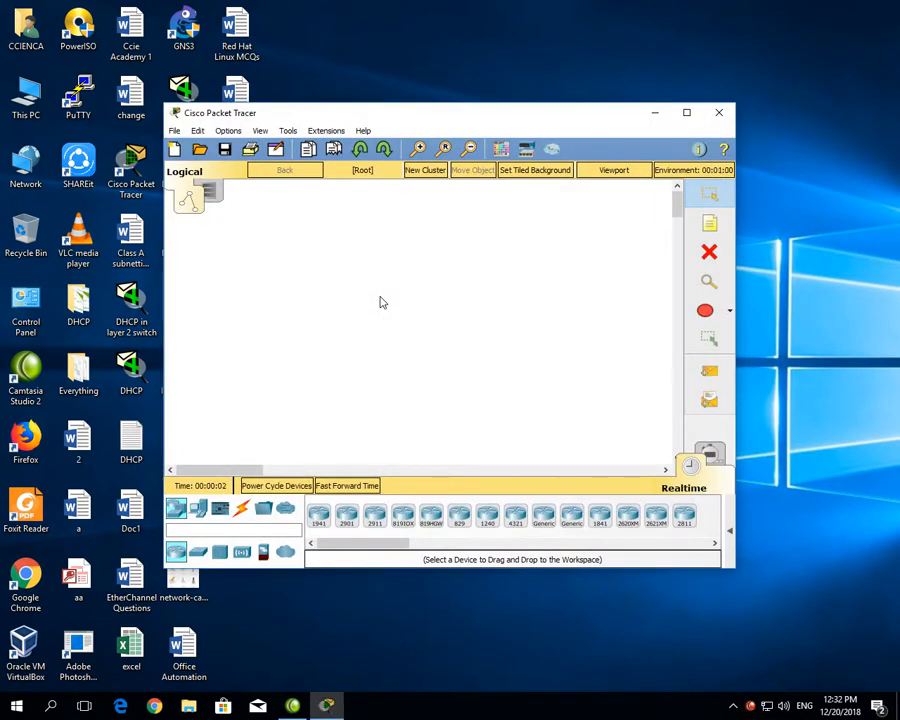
{"action": "double_click", "coordinate": [448, 120]}
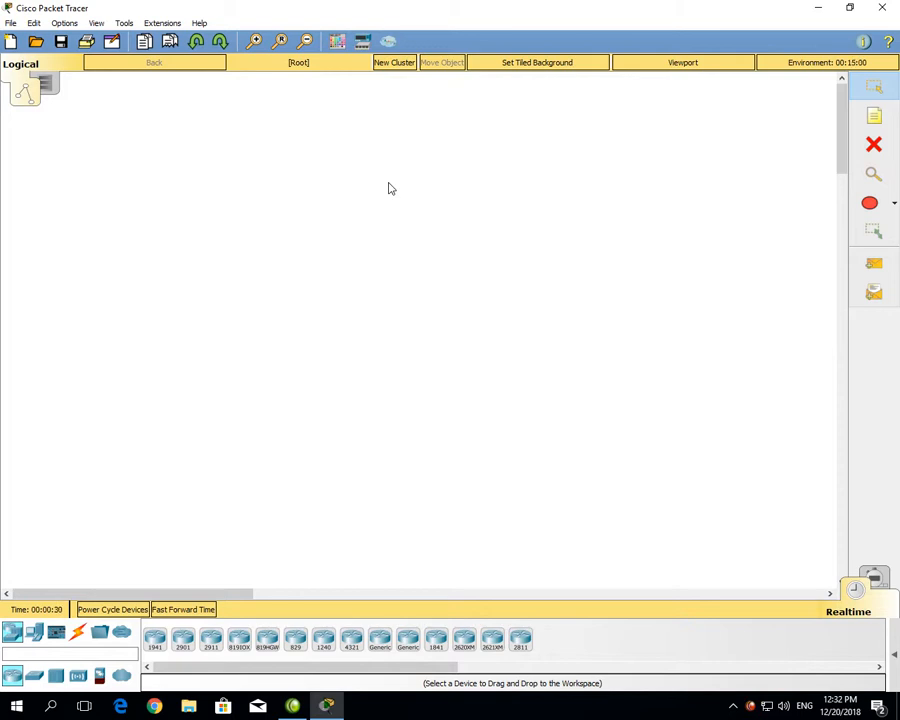
Place a generic server (Server-PT) in the upper part of the logical workspace
{"action": "left_click", "coordinate": [33, 630]}
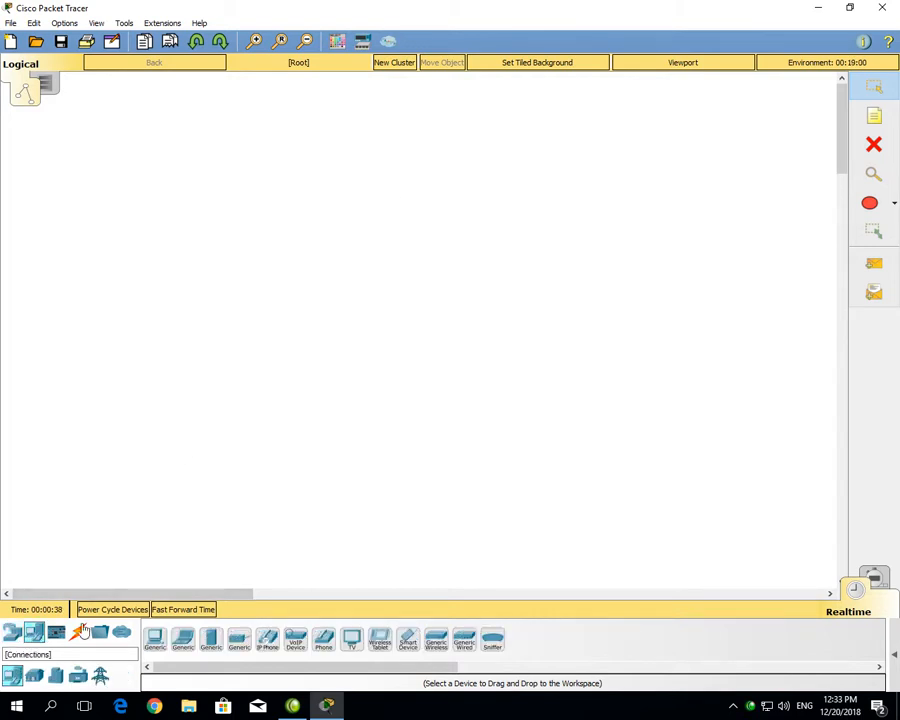
{"action": "left_click", "coordinate": [216, 638]}
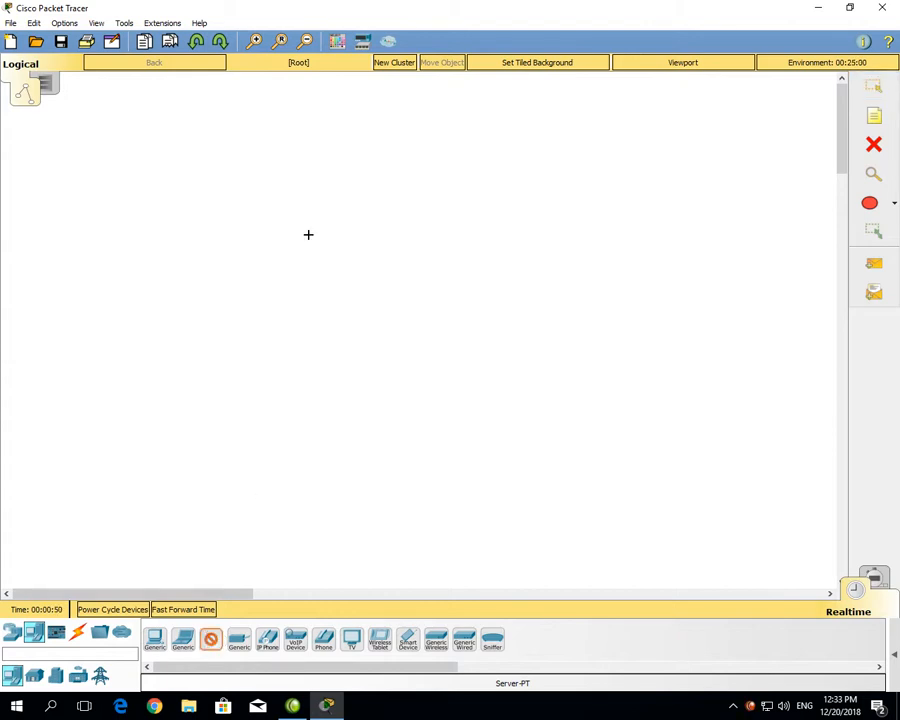
{"action": "left_click", "coordinate": [283, 159]}
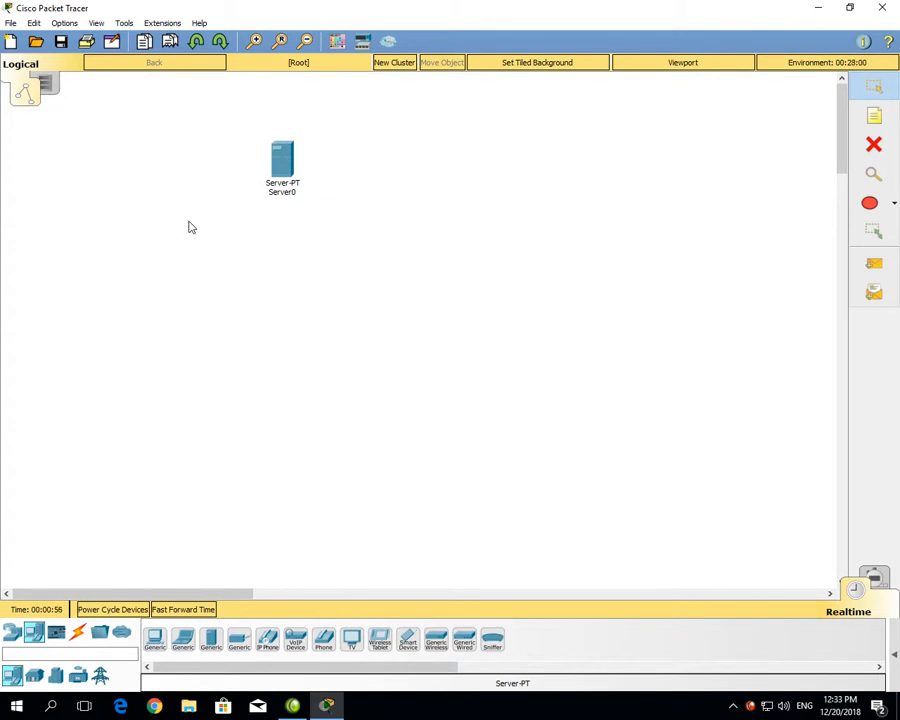
{"action": "left_click_drag", "start_coordinate": [222, 112], "coordinate": [362, 214]}
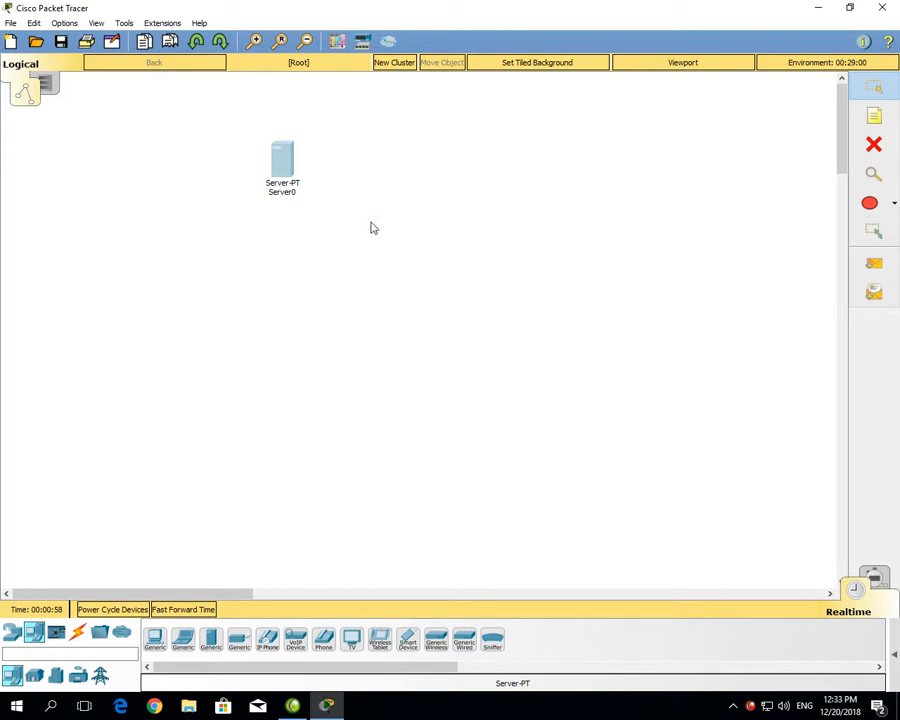
{"action": "left_click_drag", "start_coordinate": [339, 115], "coordinate": [211, 223]}
{"action": "left_click_drag", "start_coordinate": [215, 110], "coordinate": [366, 242]}
{"action": "left_click_drag", "start_coordinate": [216, 122], "coordinate": [344, 221]}
{"action": "left_click_drag", "start_coordinate": [239, 126], "coordinate": [330, 208]}
{"action": "left_click_drag", "start_coordinate": [221, 116], "coordinate": [358, 222]}
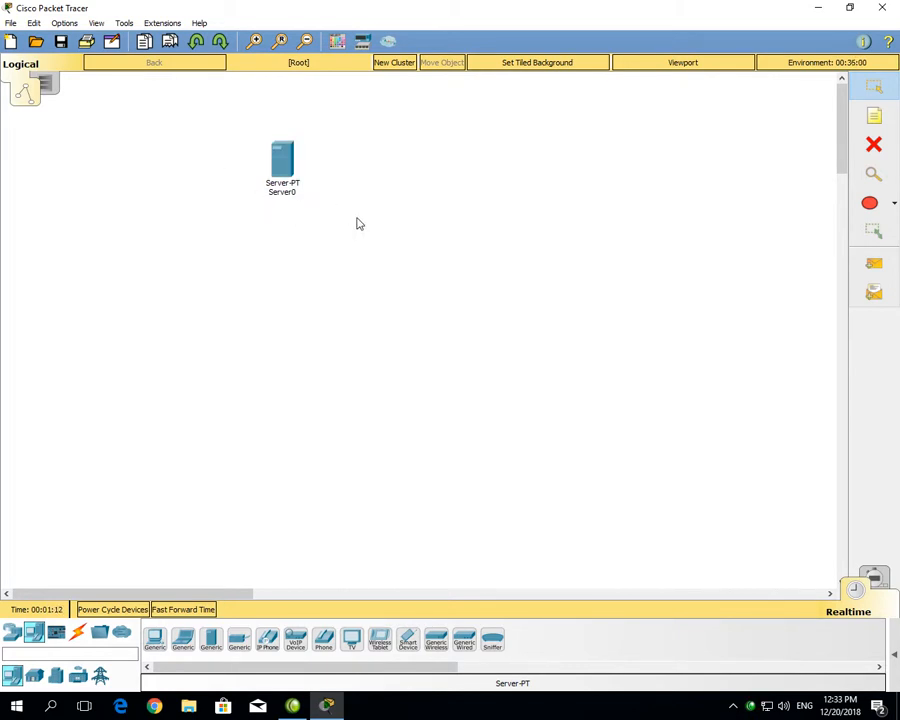
{"action": "left_click_drag", "start_coordinate": [222, 122], "coordinate": [356, 222]}
{"action": "left_click_drag", "start_coordinate": [224, 121], "coordinate": [356, 222]}
Add a 2960-24TT switch to the workspace directly below the server
{"action": "left_click", "coordinate": [12, 633]}
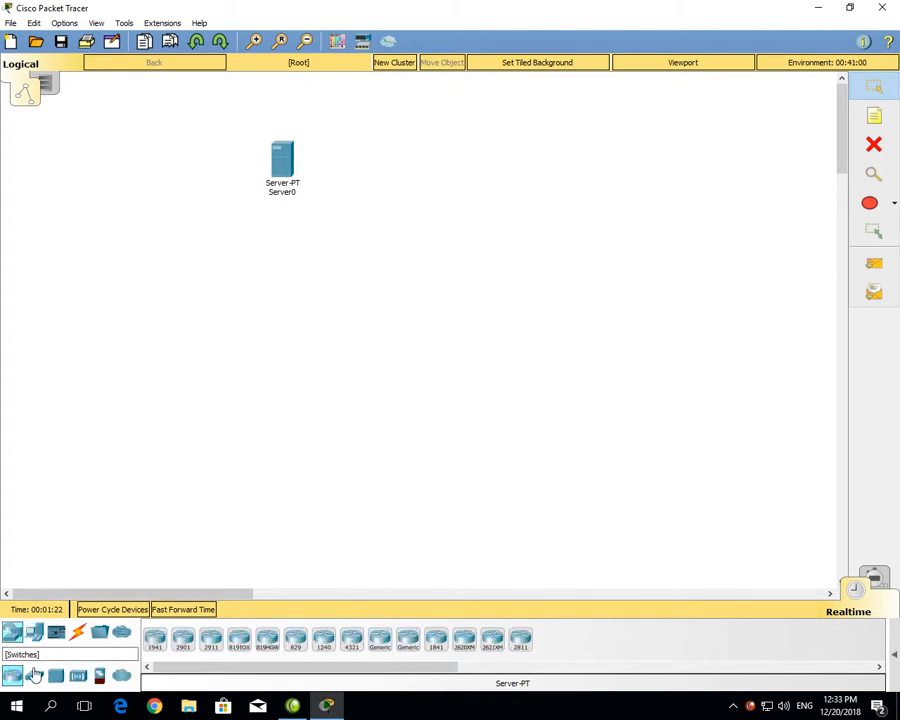
{"action": "left_click", "coordinate": [34, 676]}
{"action": "left_click", "coordinate": [156, 640]}
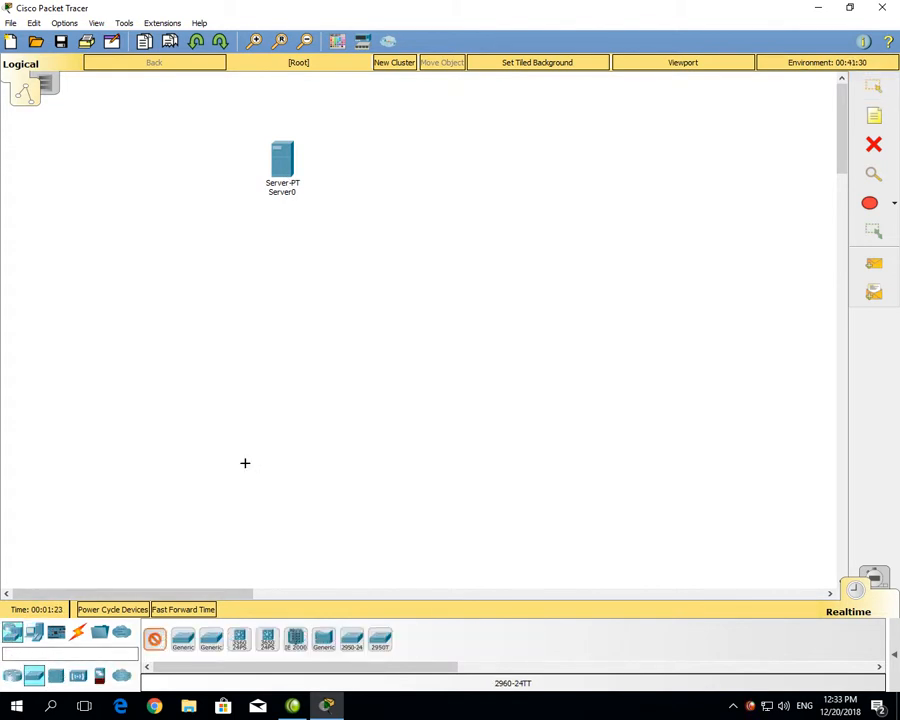
{"action": "left_click", "coordinate": [288, 286]}
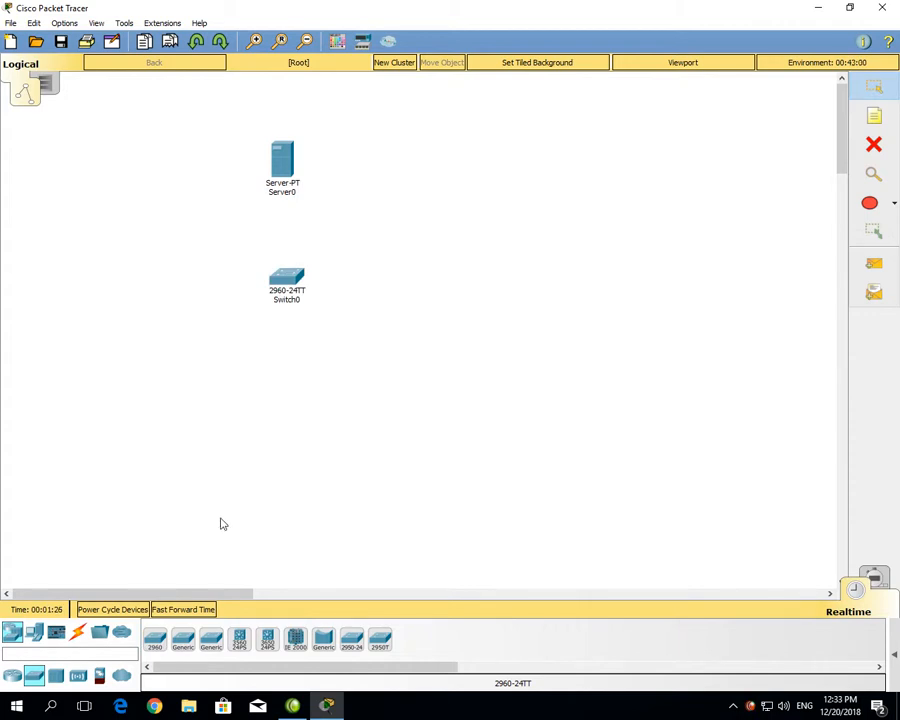
Place five generic PCs in a horizontal row below the switch
{"action": "left_click", "coordinate": [34, 632]}
{"action": "left_click", "coordinate": [154, 640]}
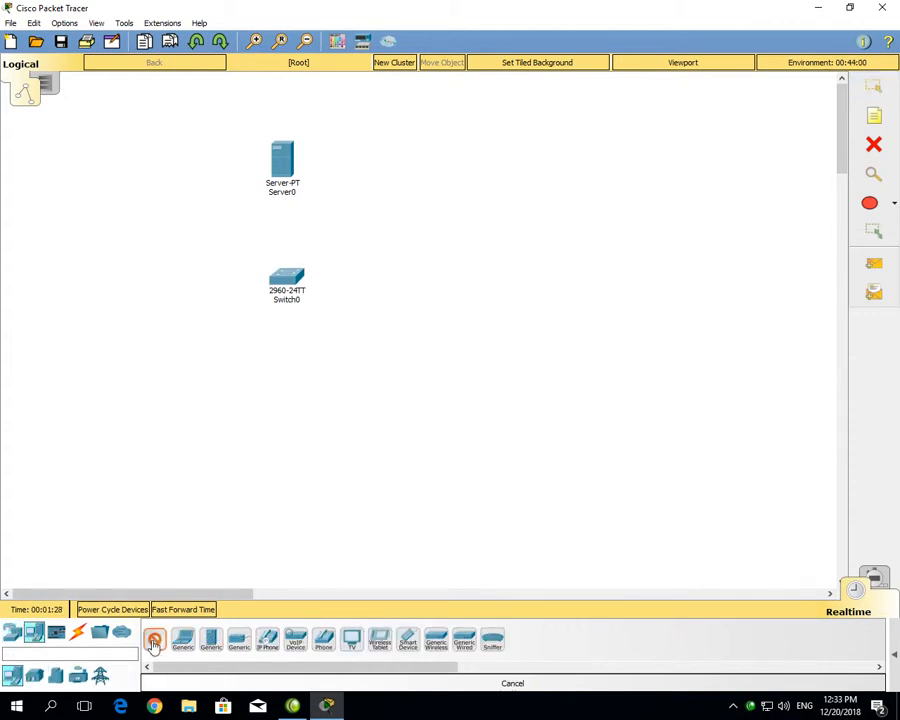
{"action": "left_click", "coordinate": [156, 432]}
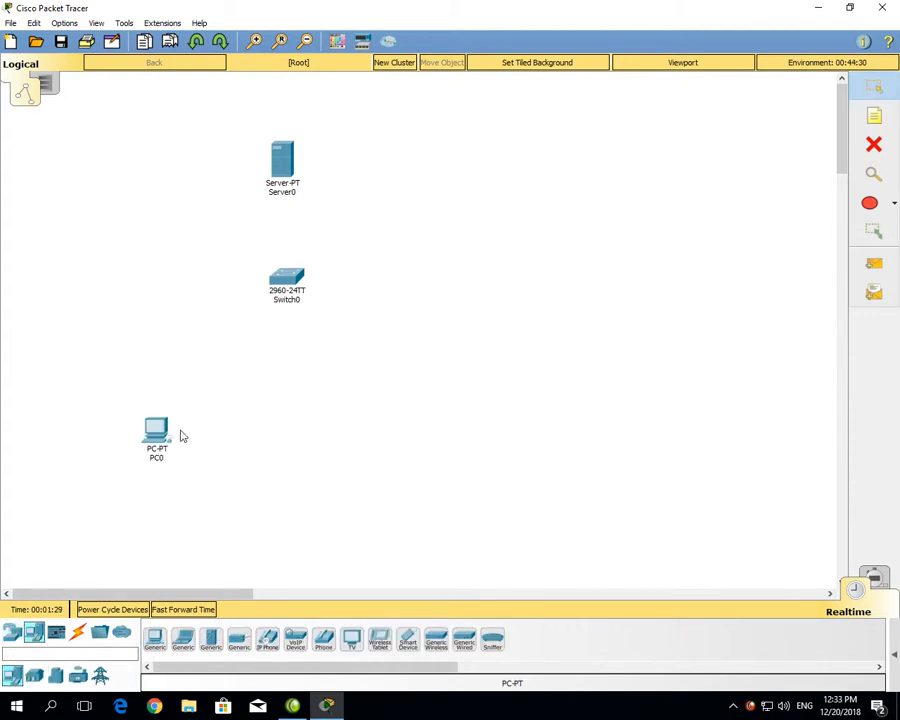
{"action": "left_click", "coordinate": [158, 642]}
{"action": "left_click", "coordinate": [251, 436]}
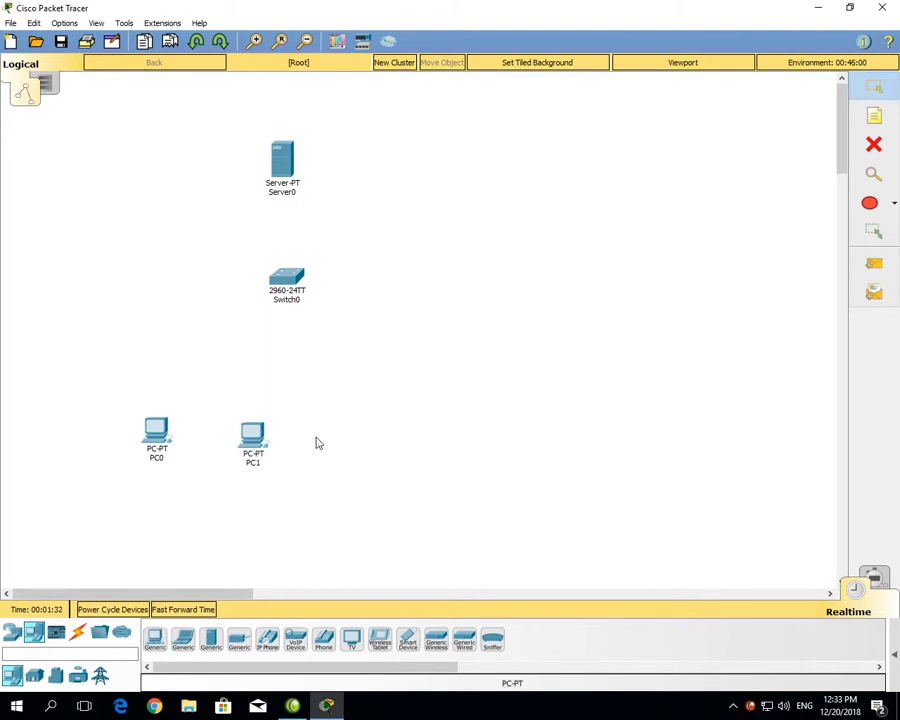
{"action": "left_click", "coordinate": [155, 638]}
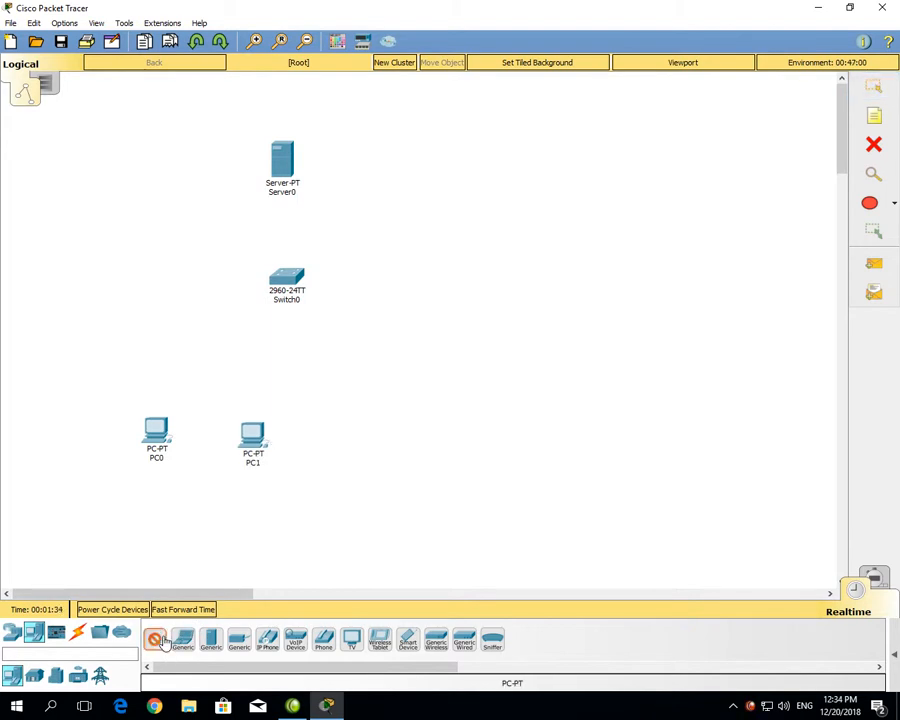
{"action": "left_click", "coordinate": [331, 434]}
{"action": "left_click", "coordinate": [422, 433]}
{"action": "left_click", "coordinate": [494, 432]}
{"action": "left_click", "coordinate": [873, 87]}
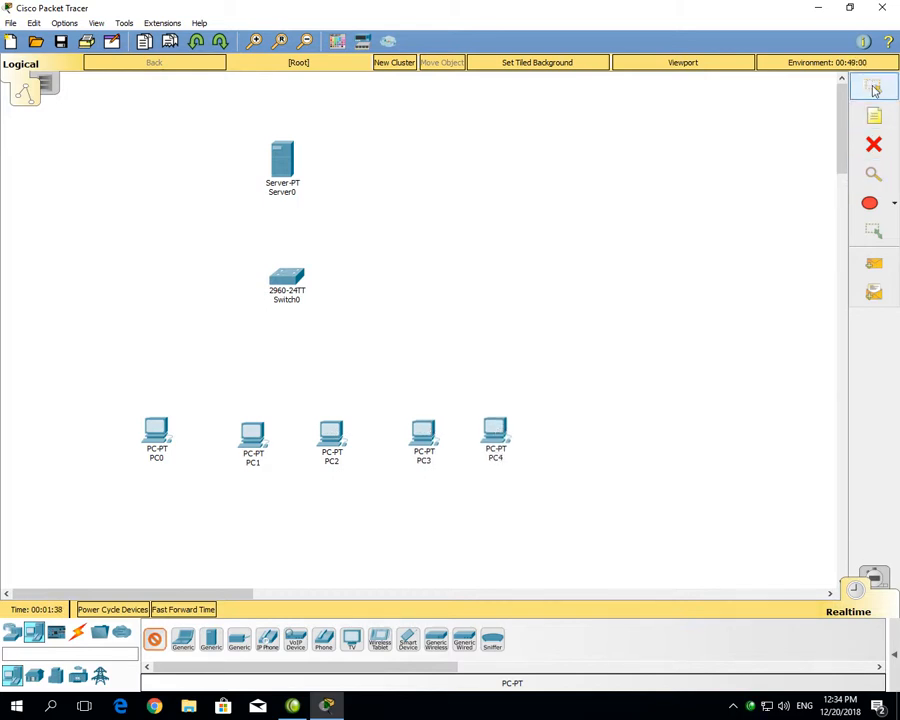
Connect the server to the switch using the automatically chosen connection type
{"action": "left_click", "coordinate": [78, 636]}
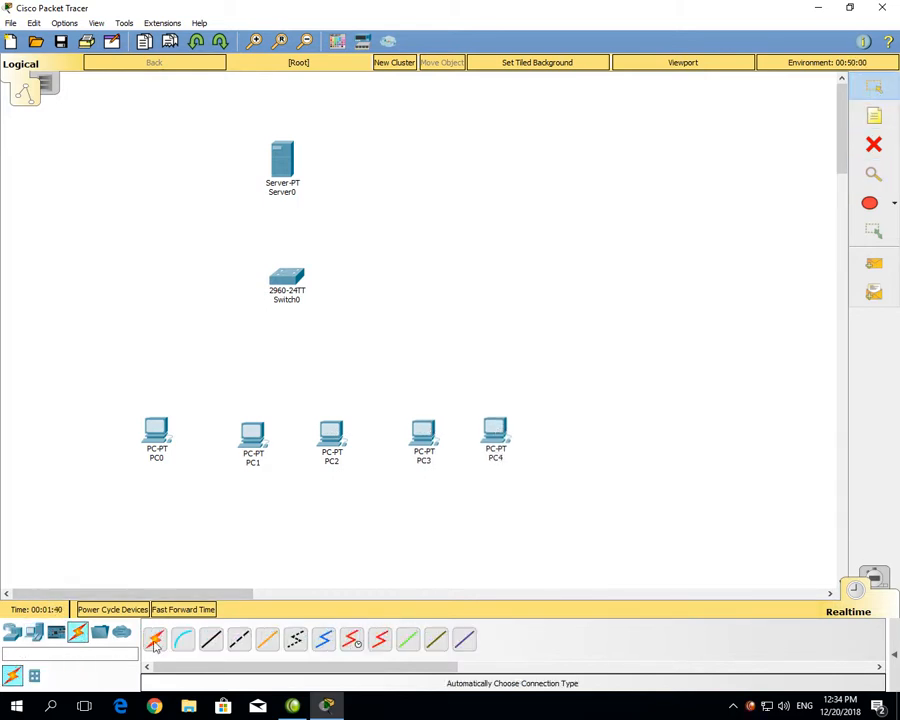
{"action": "left_click", "coordinate": [155, 639]}
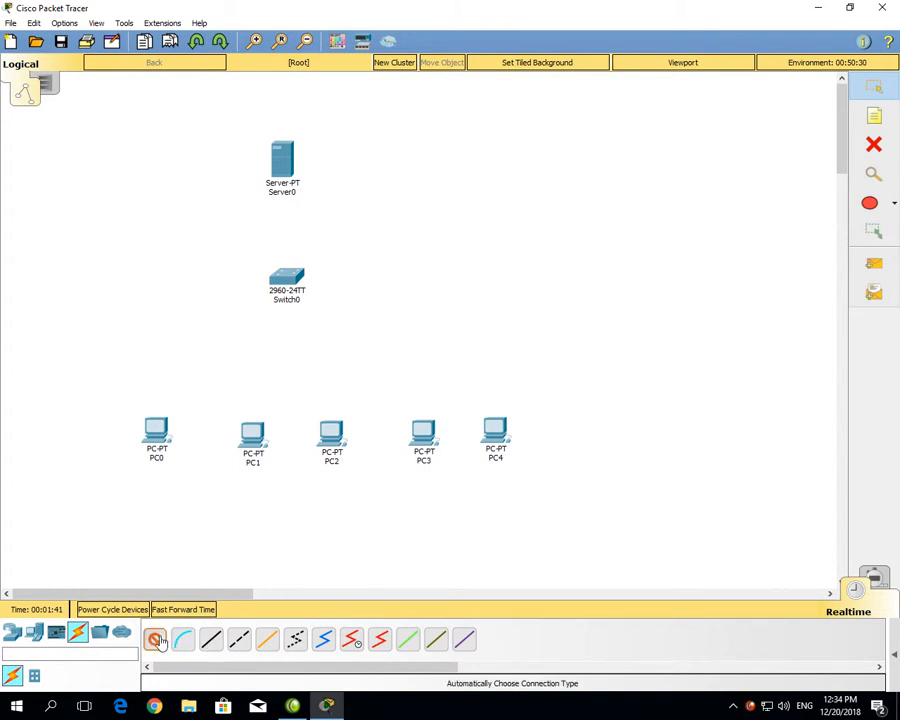
{"action": "left_click", "coordinate": [282, 176]}
{"action": "left_click", "coordinate": [289, 279]}
Connect each of the five PCs to the switch with automatic connections and align the server above the switch
{"action": "left_click", "coordinate": [286, 280]}
{"action": "left_click", "coordinate": [160, 430]}
{"action": "left_click", "coordinate": [258, 428]}
{"action": "left_click", "coordinate": [286, 280]}
{"action": "left_click", "coordinate": [297, 278]}
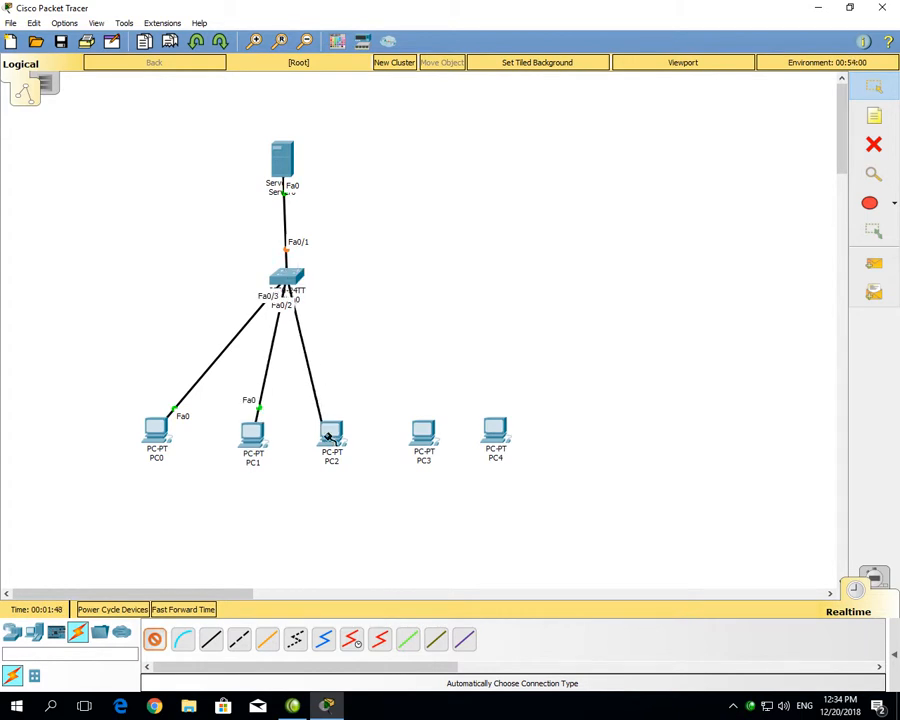
{"action": "left_click", "coordinate": [330, 428]}
{"action": "left_click", "coordinate": [288, 280]}
{"action": "left_click", "coordinate": [422, 428]}
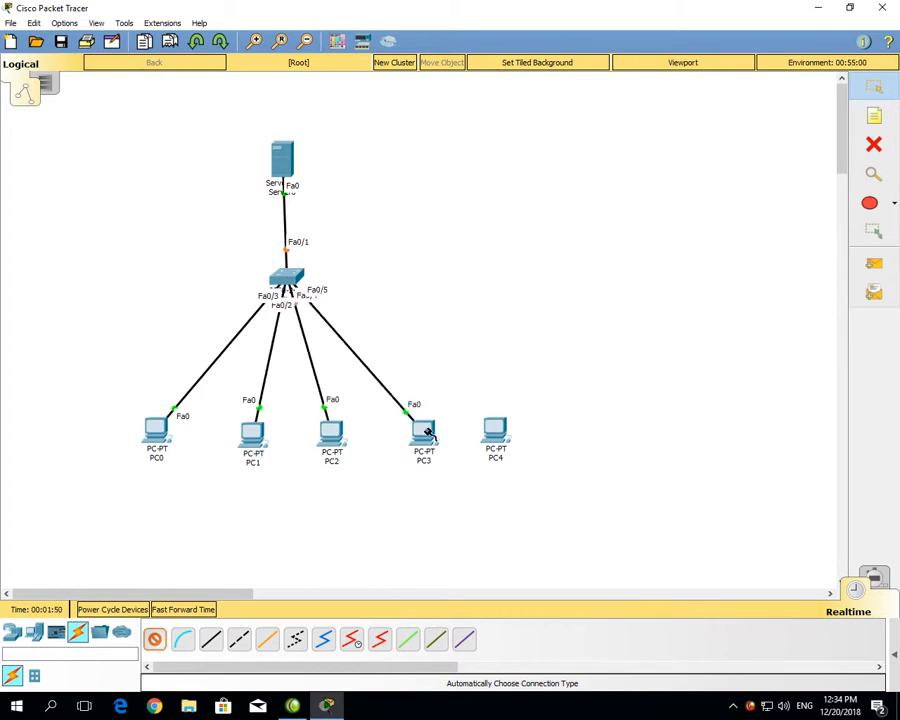
{"action": "left_click", "coordinate": [290, 280]}
{"action": "left_click", "coordinate": [494, 428]}
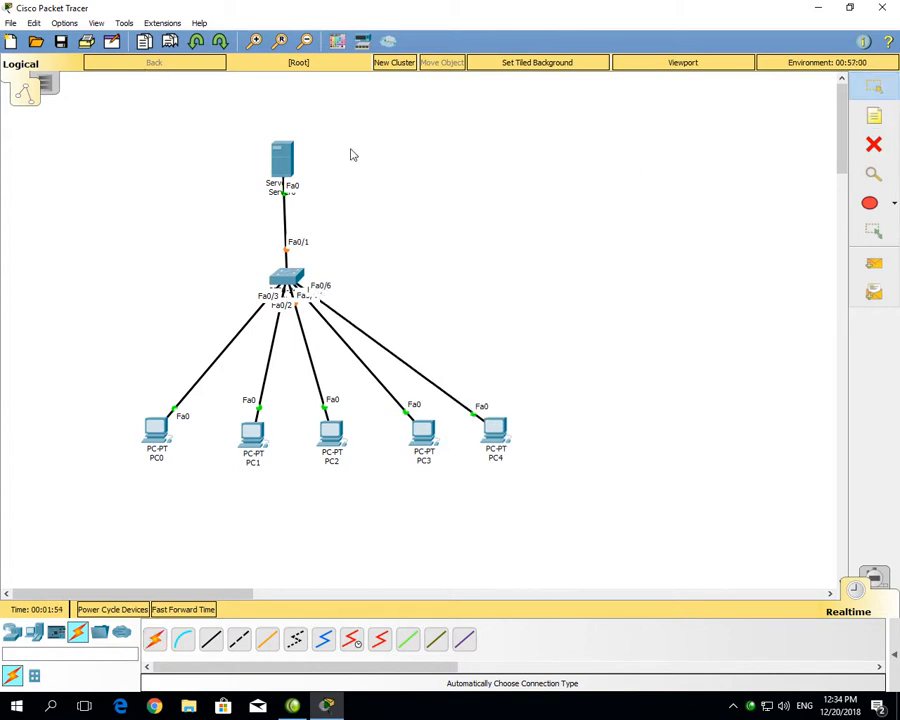
{"action": "left_click_drag", "start_coordinate": [285, 158], "coordinate": [289, 158]}
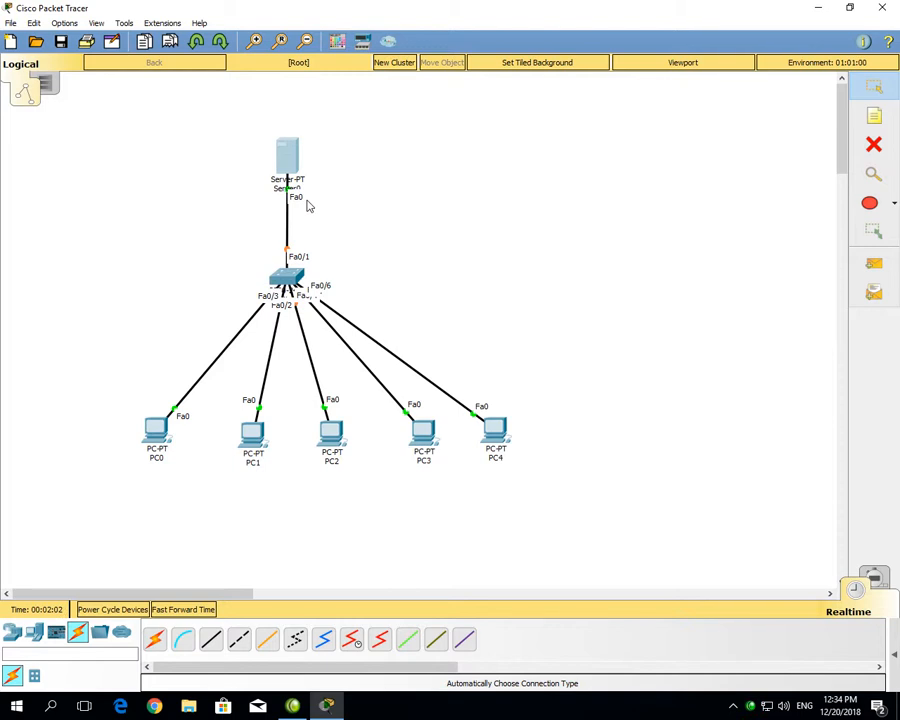
Configure Server0's FastEthernet0 interface with static IP address 192.168.1.1 and subnet mask 255.255.255.240
{"action": "left_click", "coordinate": [289, 162]}
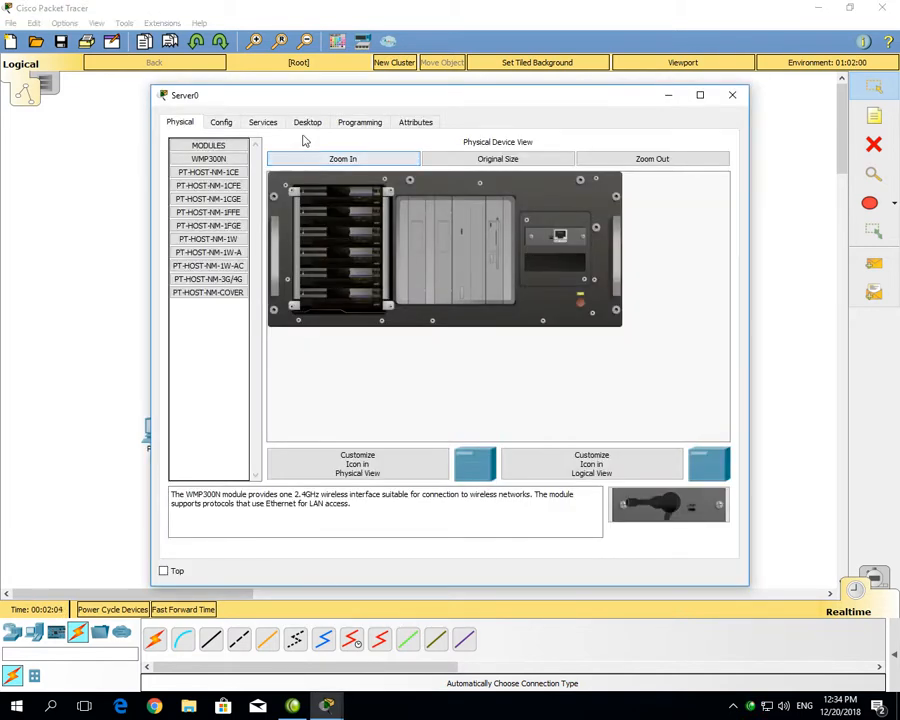
{"action": "double_click", "coordinate": [322, 100]}
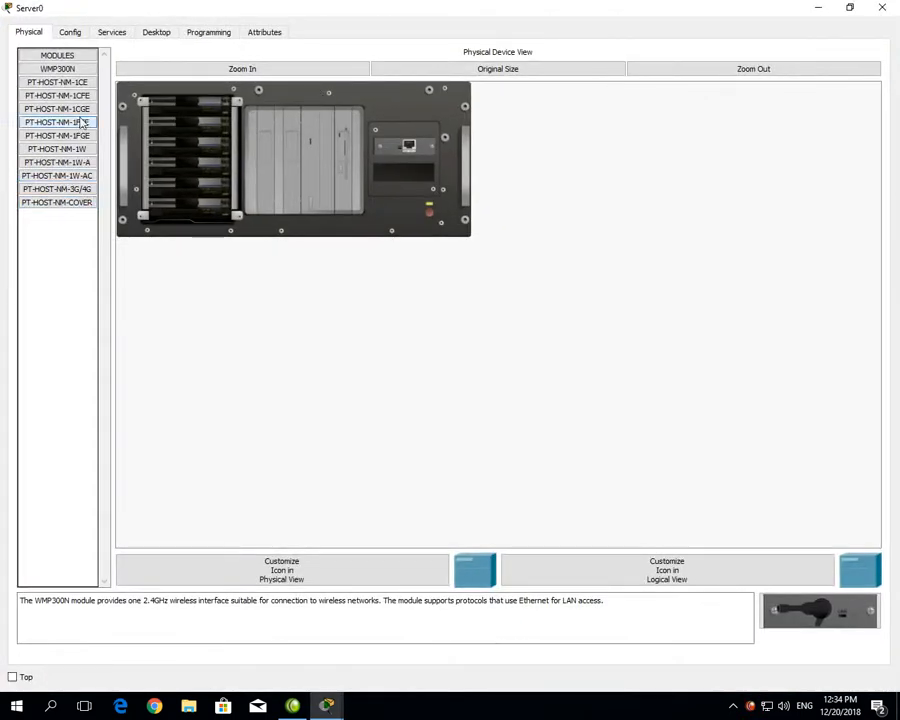
{"action": "left_click", "coordinate": [70, 32]}
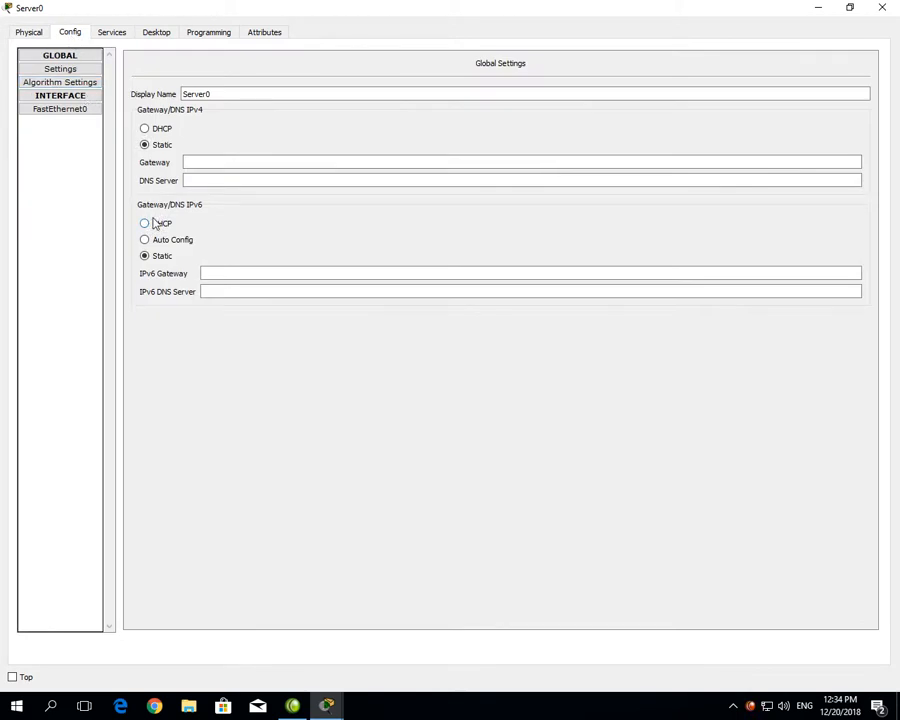
{"action": "left_click", "coordinate": [73, 112]}
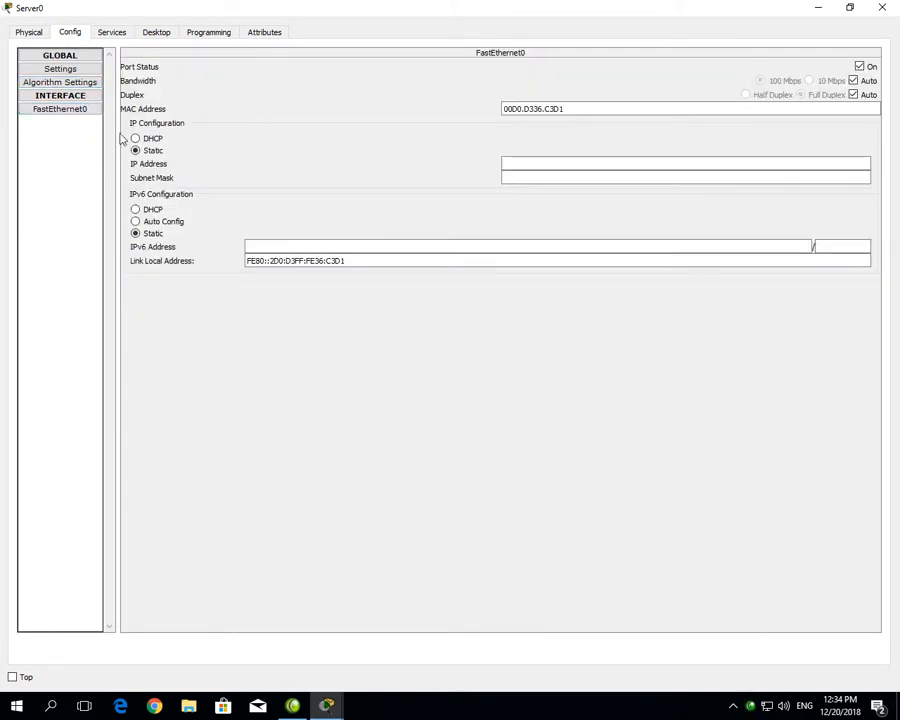
{"action": "left_click", "coordinate": [540, 164]}
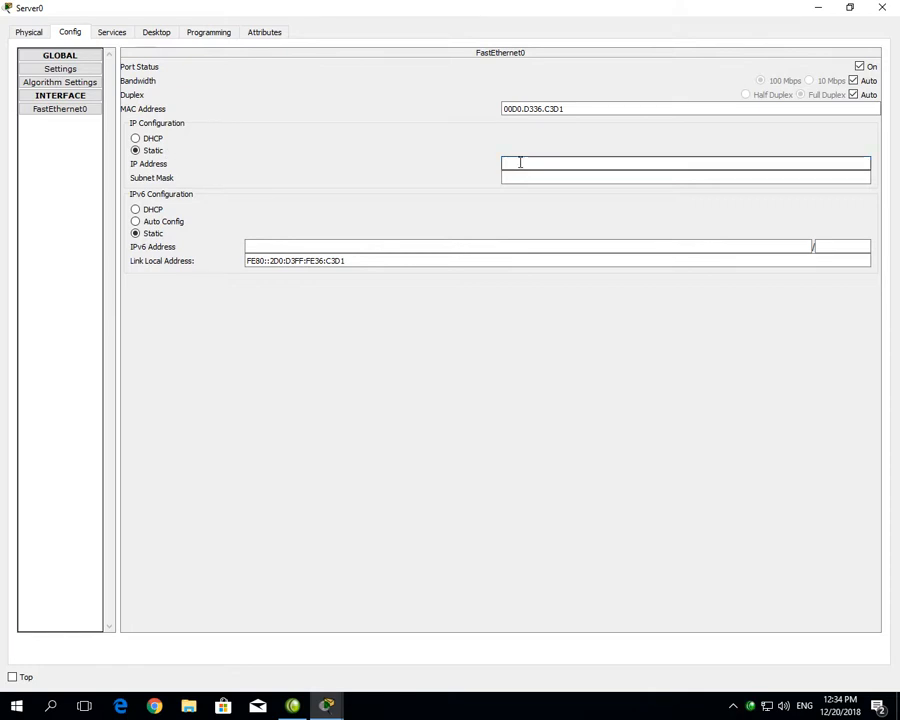
{"action": "type", "text": "192.168.1.1"}
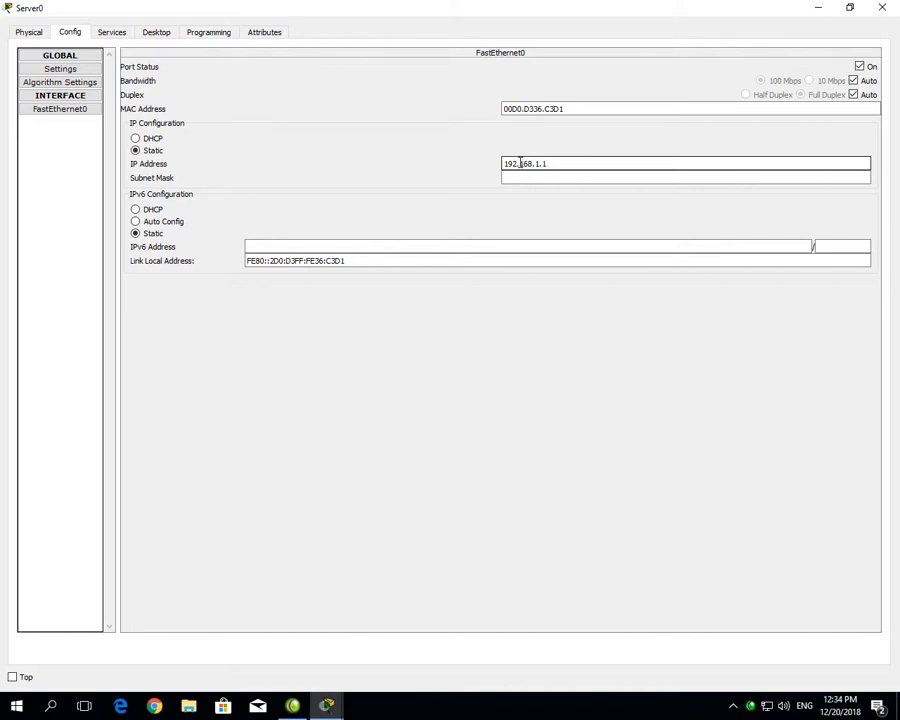
{"action": "left_click", "coordinate": [524, 177]}
{"action": "left_click_drag", "start_coordinate": [576, 178], "coordinate": [553, 178]}
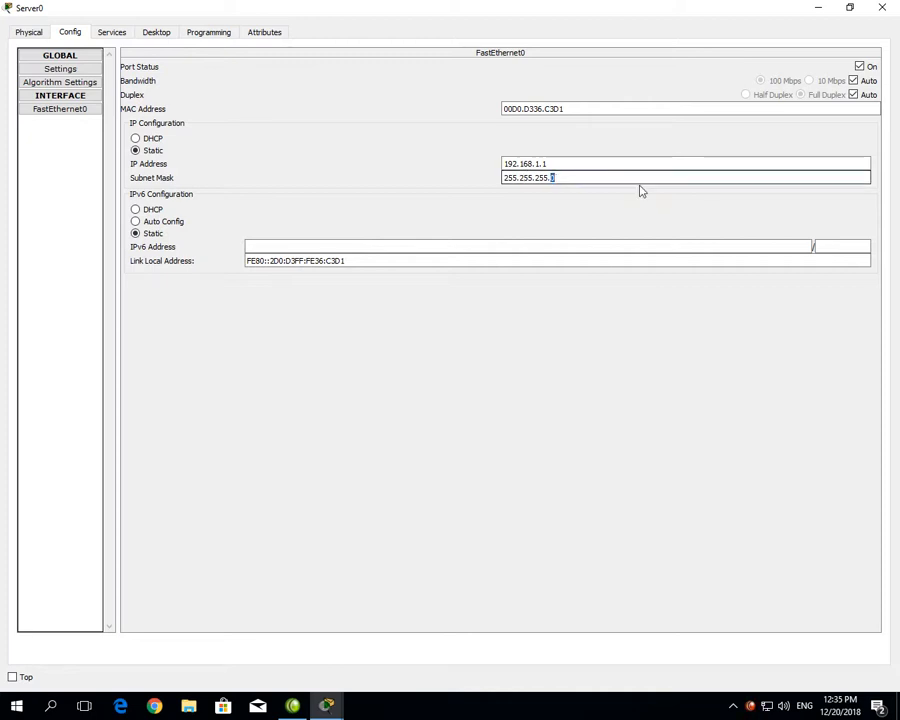
{"action": "type", "text": "240"}
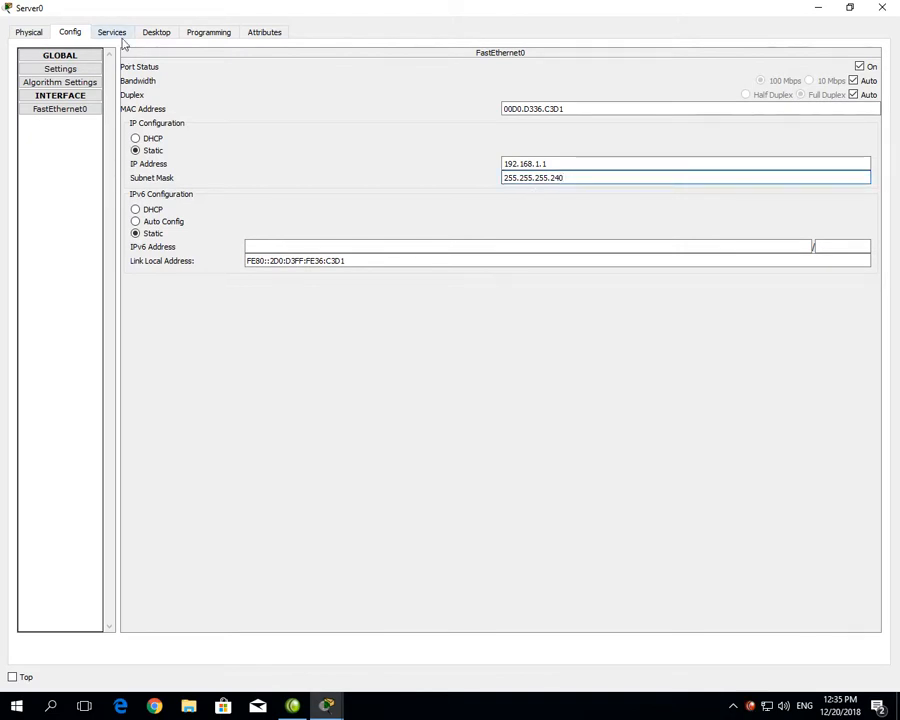
Turn on the DHCP service on Server0 and enter CCIEAcademy as the pool name
{"action": "left_click", "coordinate": [118, 34]}
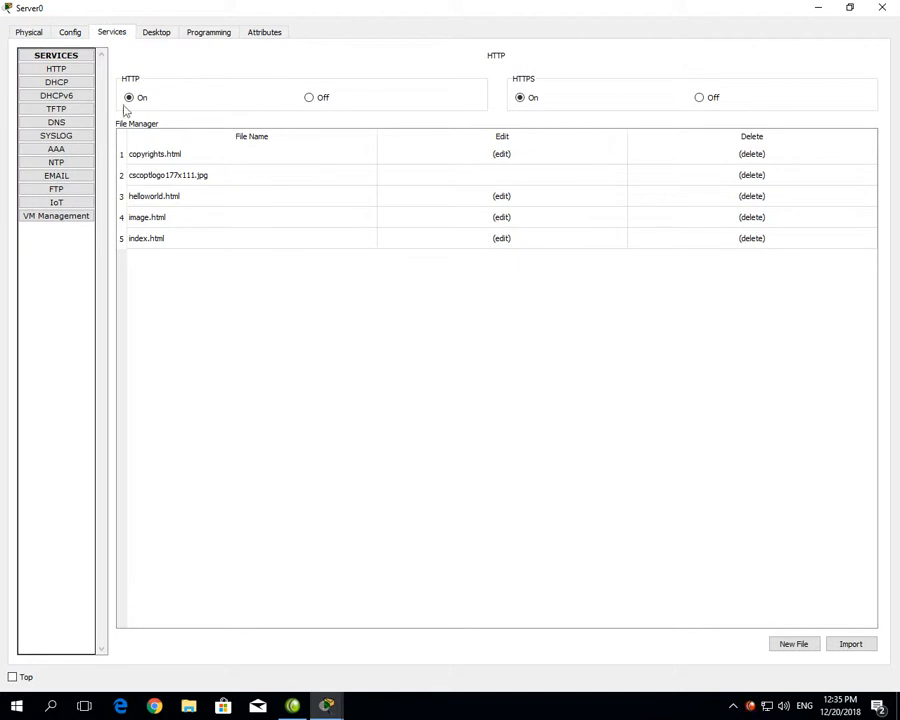
{"action": "left_click", "coordinate": [70, 87]}
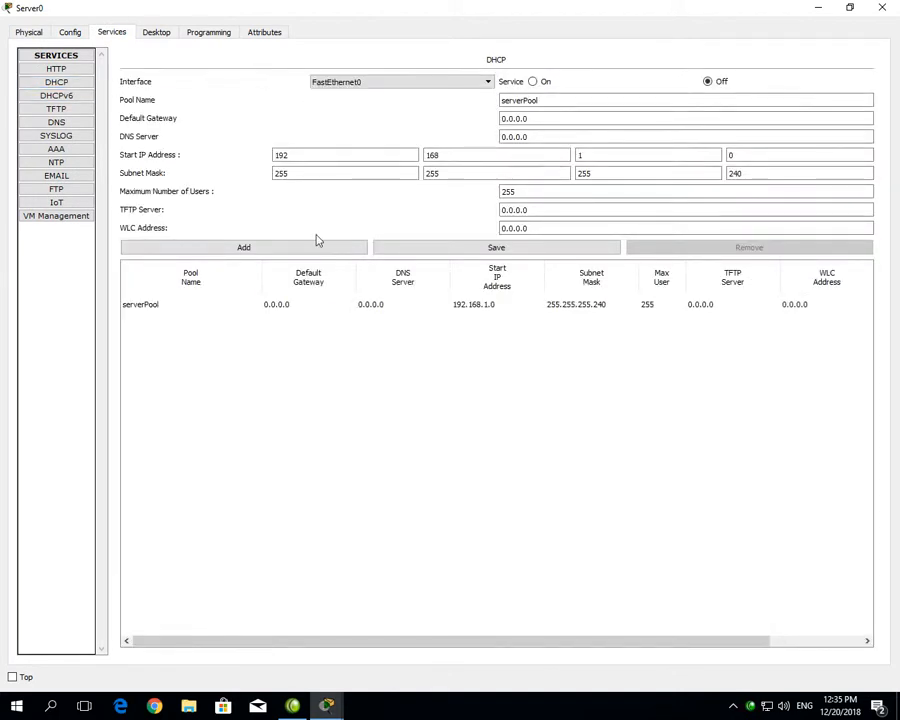
{"action": "left_click", "coordinate": [305, 309]}
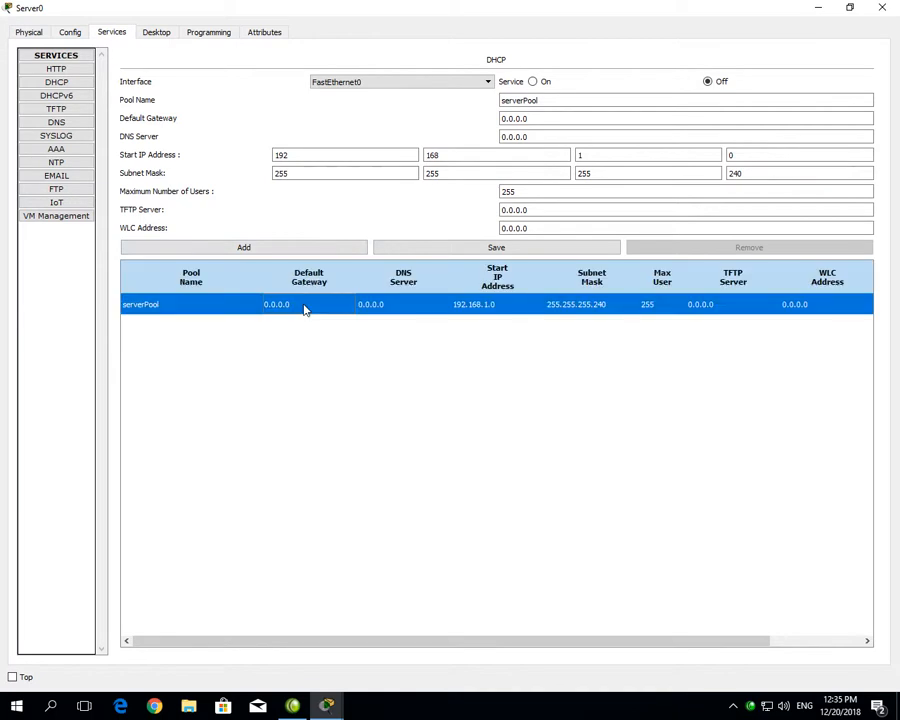
{"action": "left_click", "coordinate": [533, 82]}
{"action": "key", "text": "Tab"}
{"action": "type", "text": "CCIEA"}
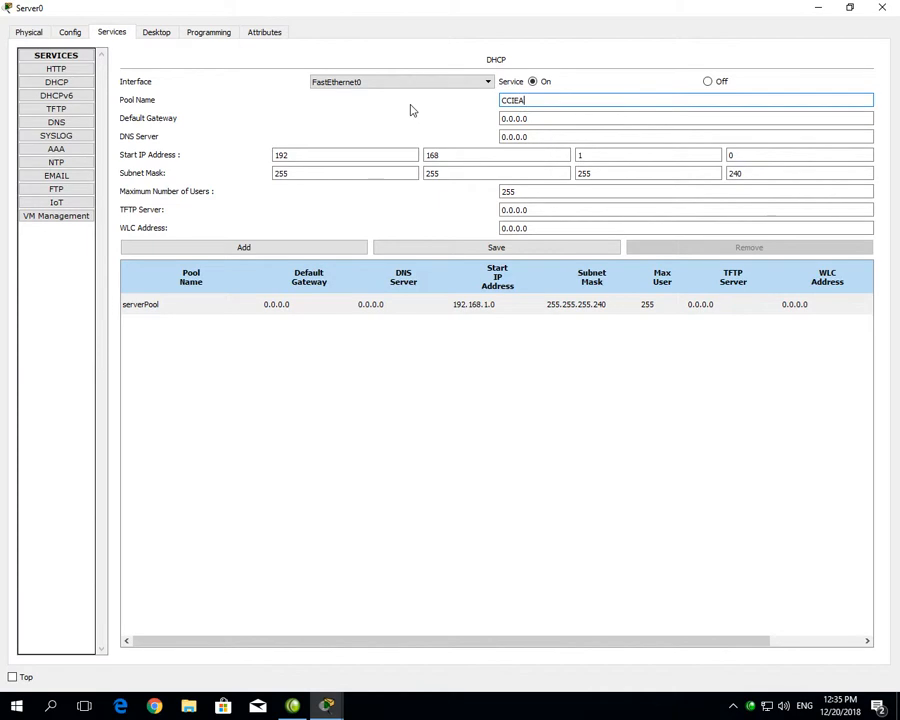
{"action": "type", "text": "cademy"}
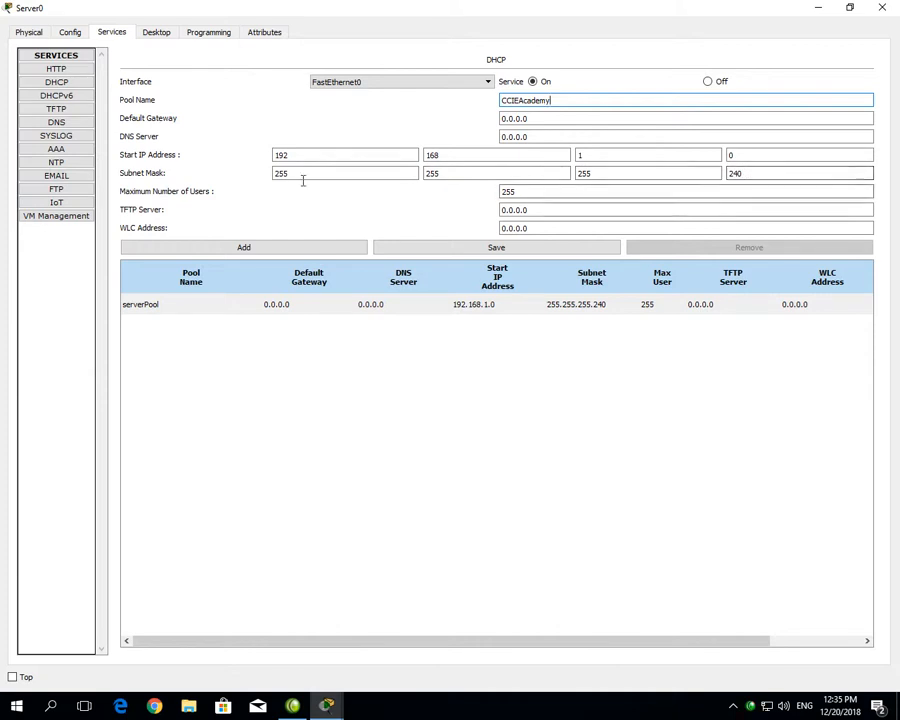
Set the DHCP pool's maximum number of users to 14
{"action": "left_click_drag", "start_coordinate": [517, 192], "coordinate": [468, 193]}
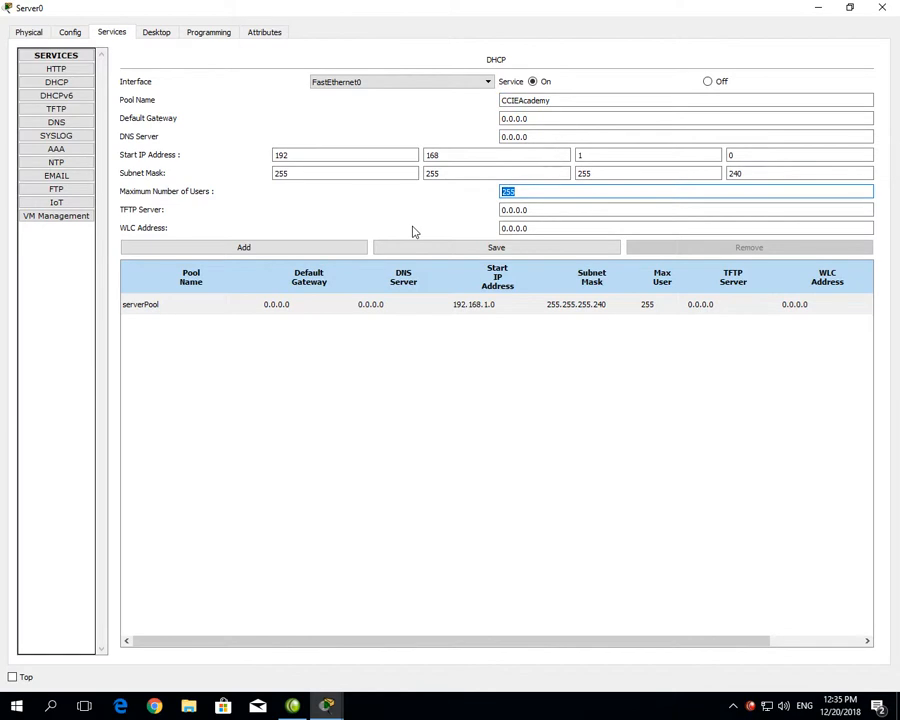
{"action": "type", "text": "1"}
{"action": "key", "text": "BackSpace"}
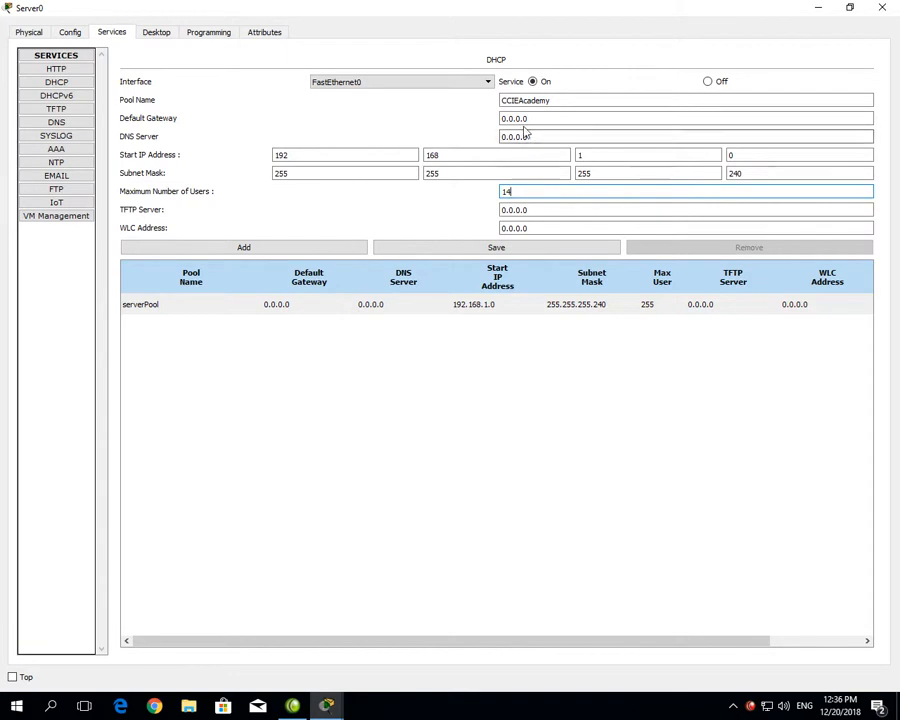
Enter 192.168.1.10 as the pool's default gateway and 192.168.1.9 as its DNS server
{"action": "left_click_drag", "start_coordinate": [546, 118], "coordinate": [446, 123]}
{"action": "type", "text": "192.1"}
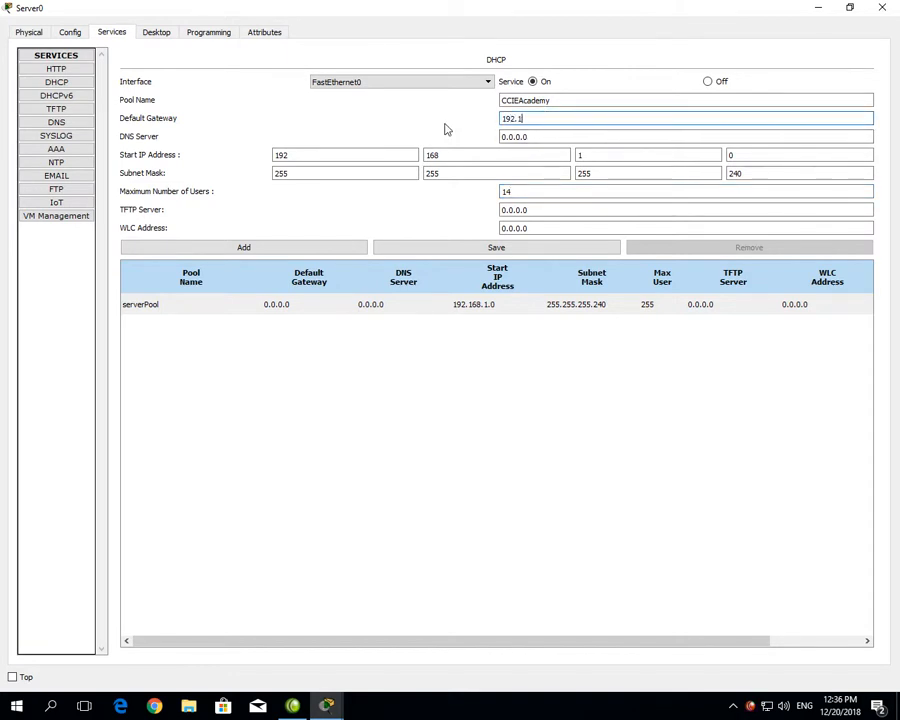
{"action": "type", "text": "68.1.10"}
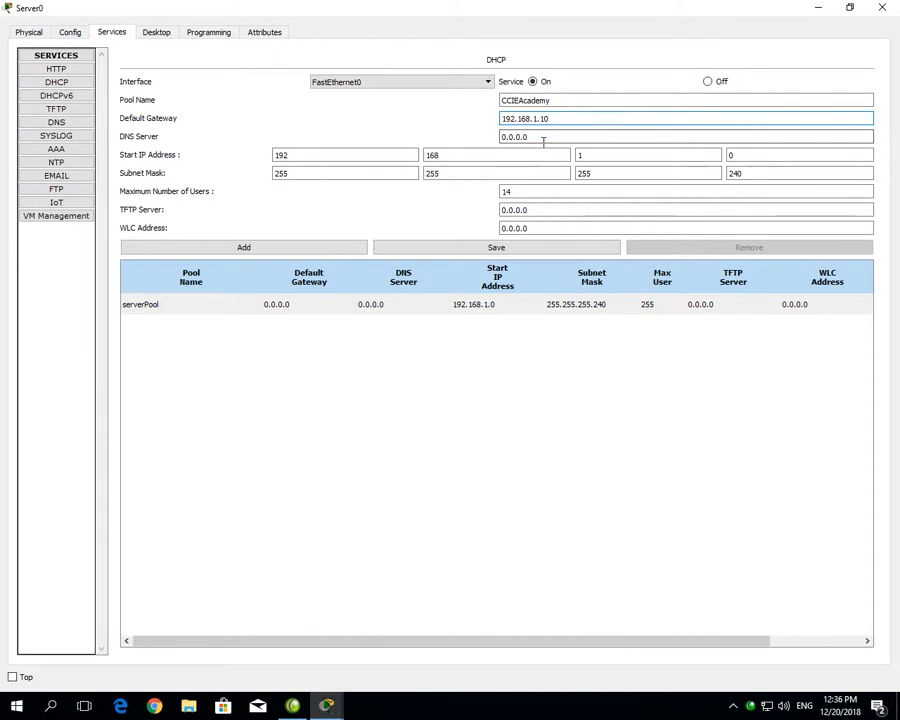
{"action": "key", "text": "Tab"}
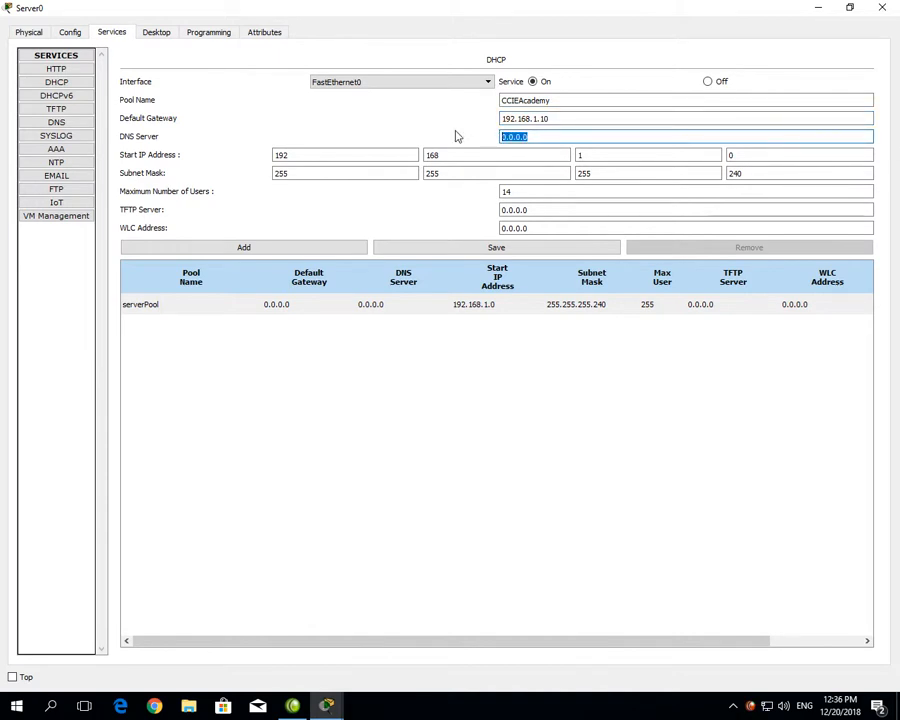
{"action": "type", "text": "192.168.1.9"}
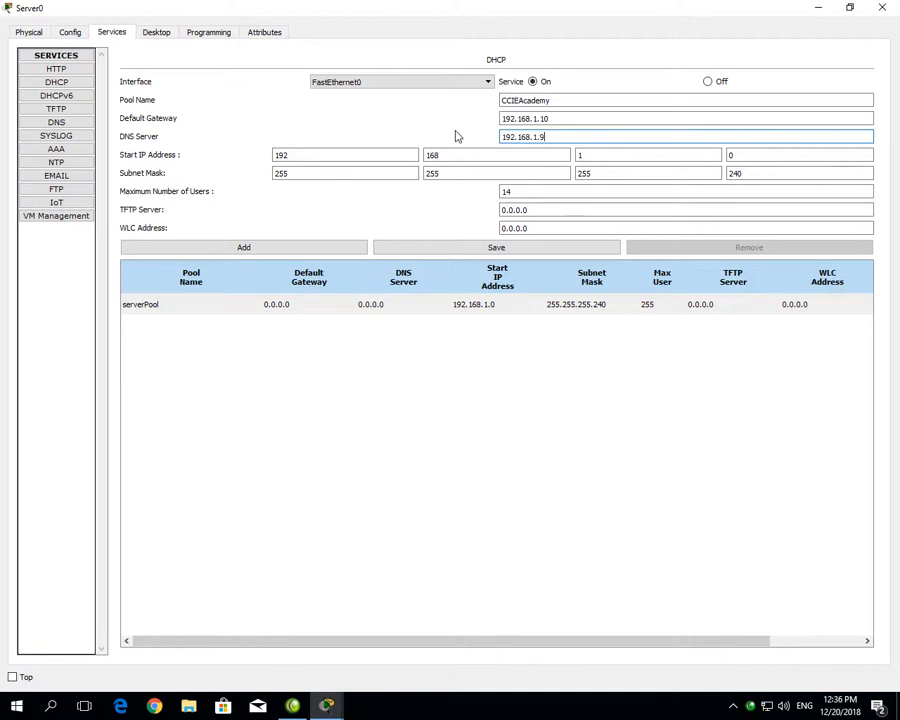
Change the pool's default gateway to 192.168.1.2 and its DNS server to 192.168.1.3
{"action": "double_click", "coordinate": [568, 118]}
{"action": "type", "text": "2"}
{"action": "left_click", "coordinate": [554, 137]}
{"action": "key", "text": "BackSpace"}
{"action": "type", "text": "3"}
Save the CCIEAcademy settings as a new DHCP pool and review both pool entries before closing the server's configuration
{"action": "left_click", "coordinate": [440, 306]}
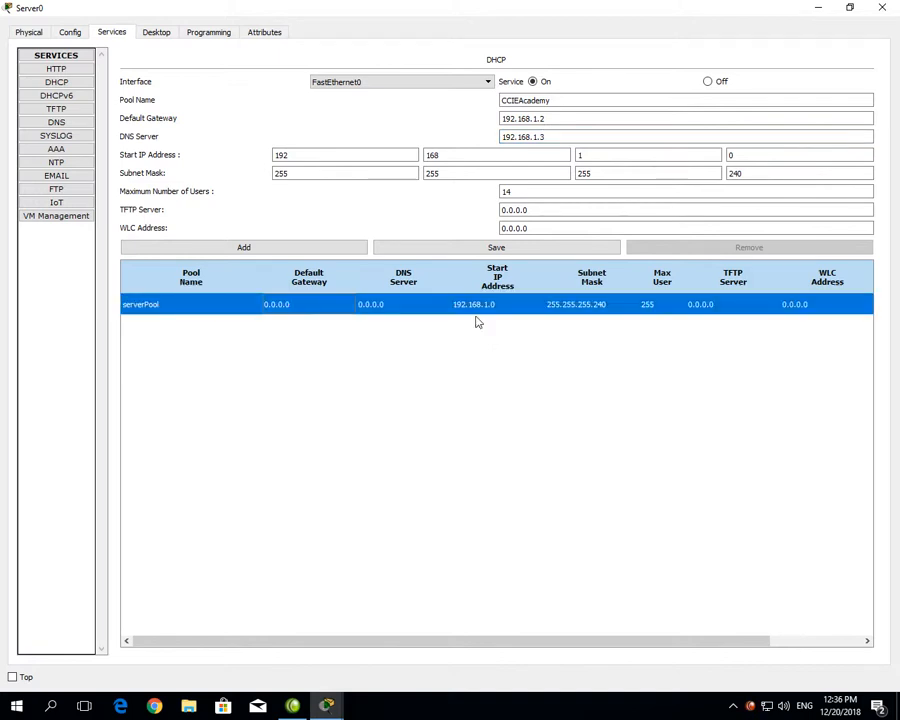
{"action": "left_click", "coordinate": [495, 247]}
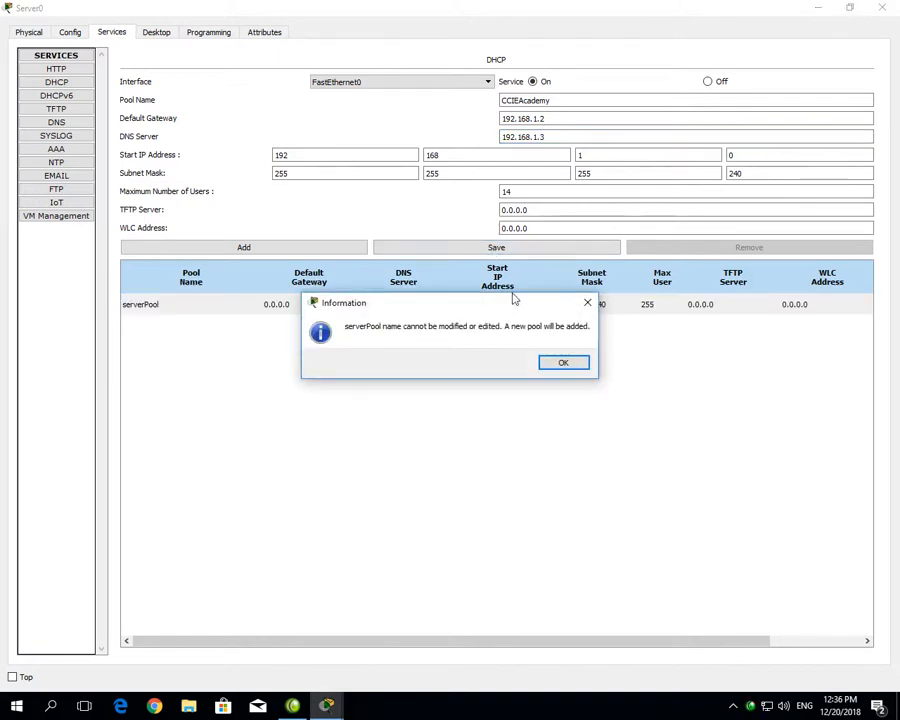
{"action": "left_click", "coordinate": [556, 363]}
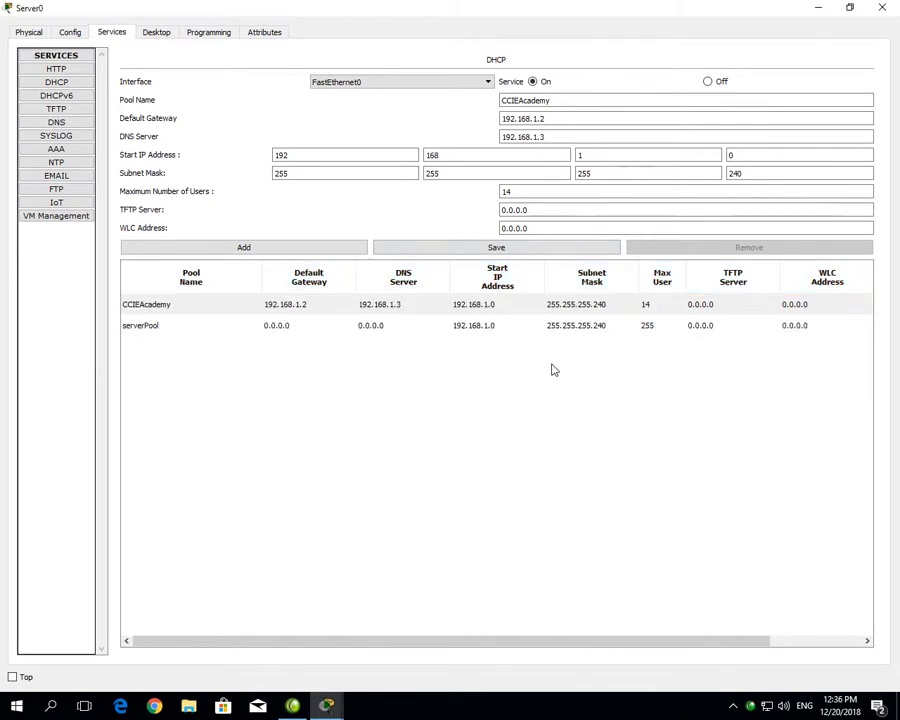
{"action": "left_click", "coordinate": [447, 331]}
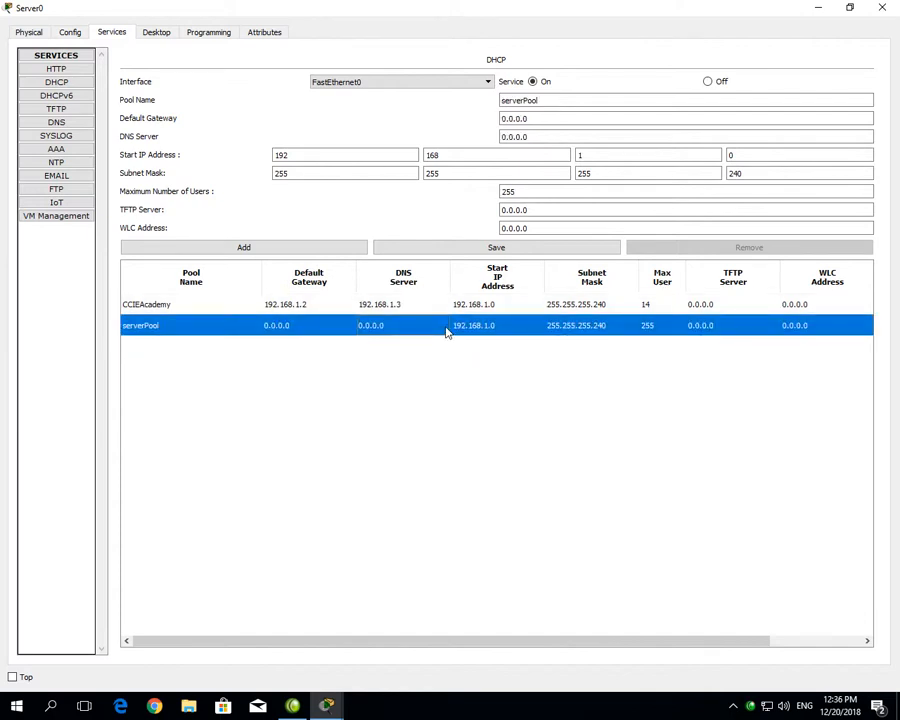
{"action": "left_click", "coordinate": [398, 304]}
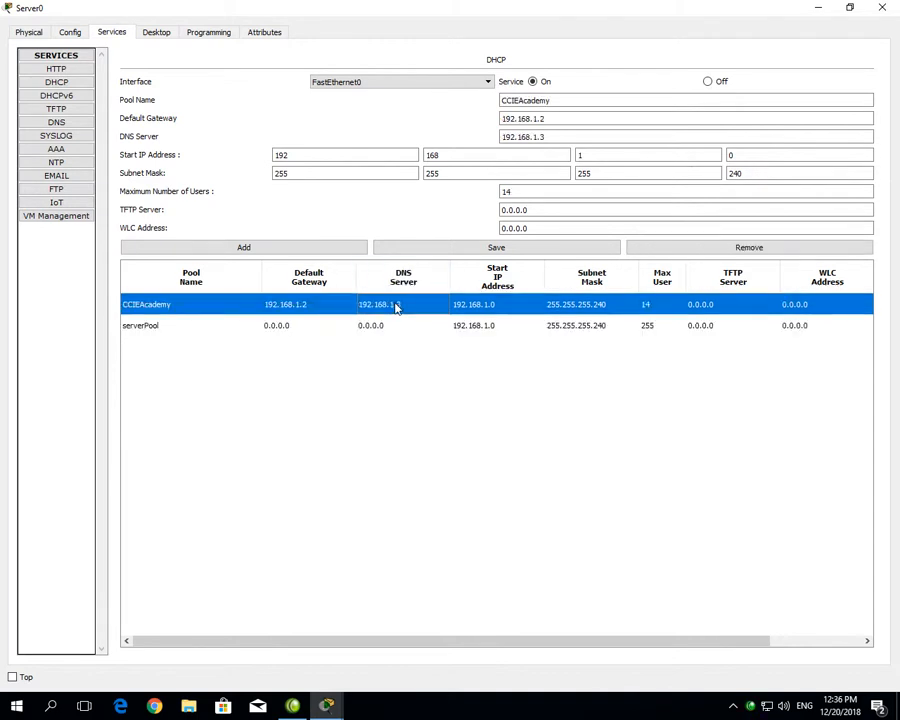
{"action": "left_click", "coordinate": [882, 8]}
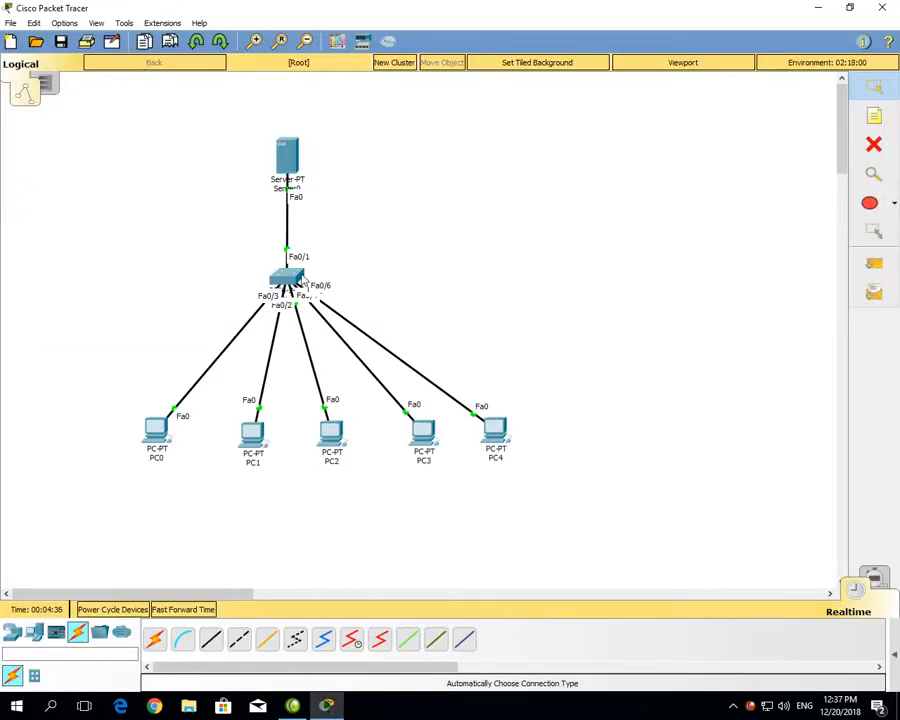
Shift the switch and the server sideways so both stand roughly above PC2
{"action": "left_click_drag", "start_coordinate": [295, 282], "coordinate": [324, 283]}
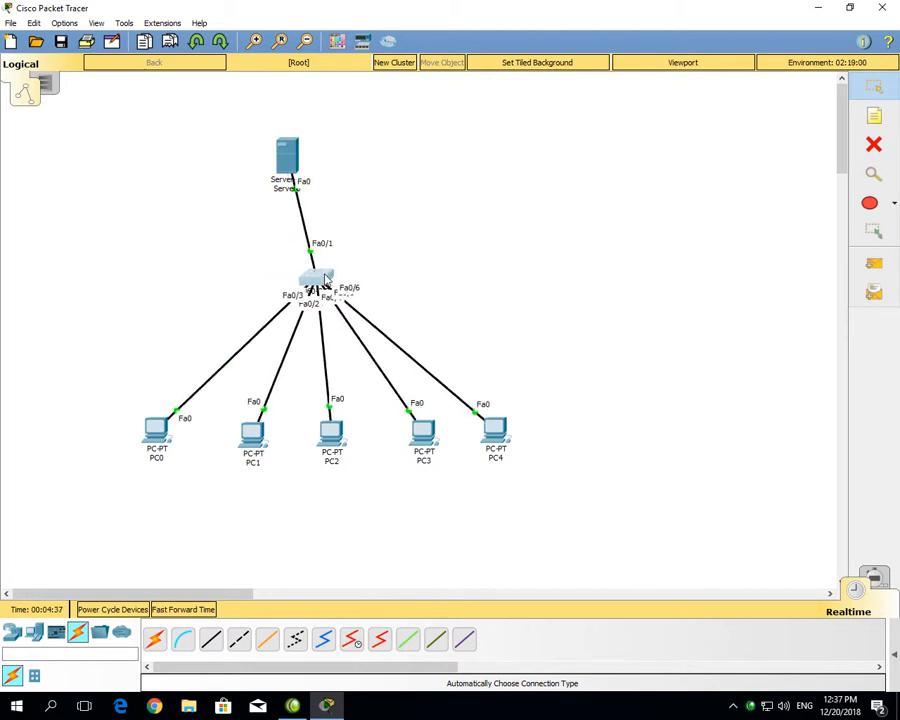
{"action": "left_click_drag", "start_coordinate": [292, 186], "coordinate": [316, 181]}
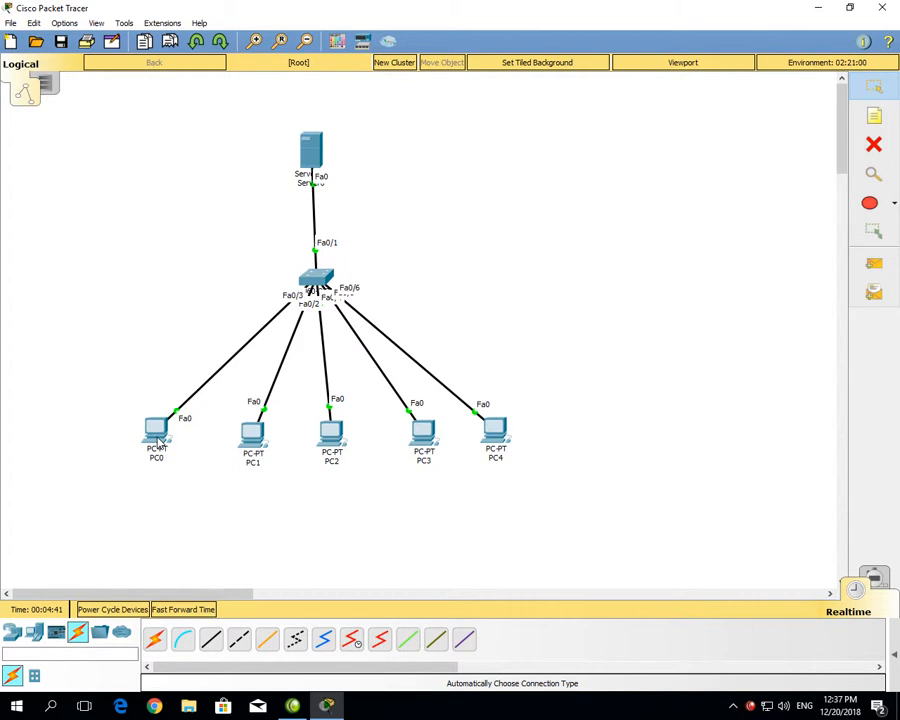
{"action": "mouse_move", "coordinate": [157, 445]}
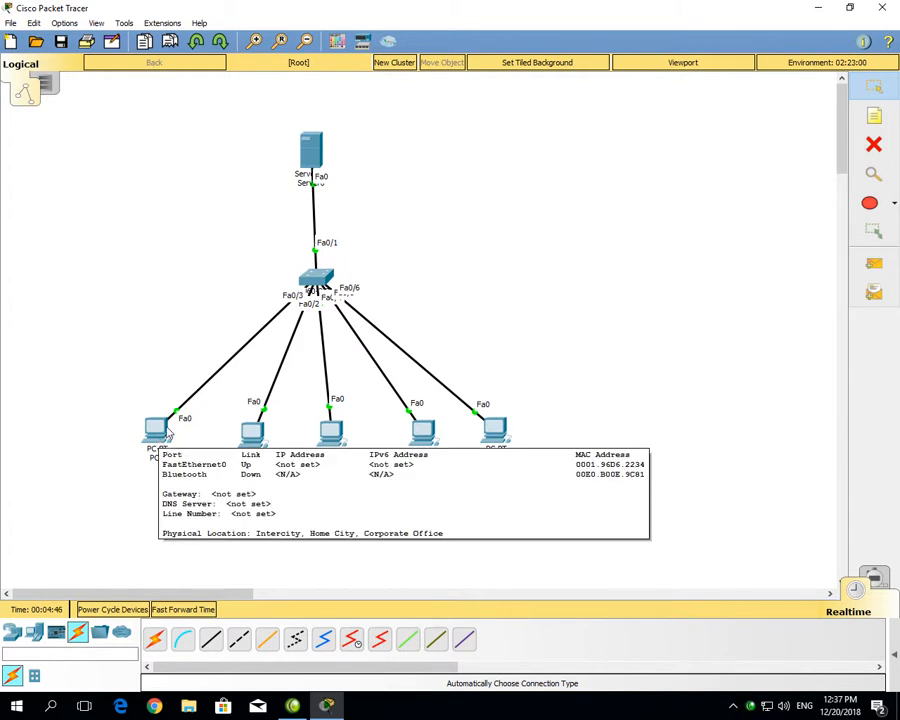
{"action": "left_click", "coordinate": [169, 433]}
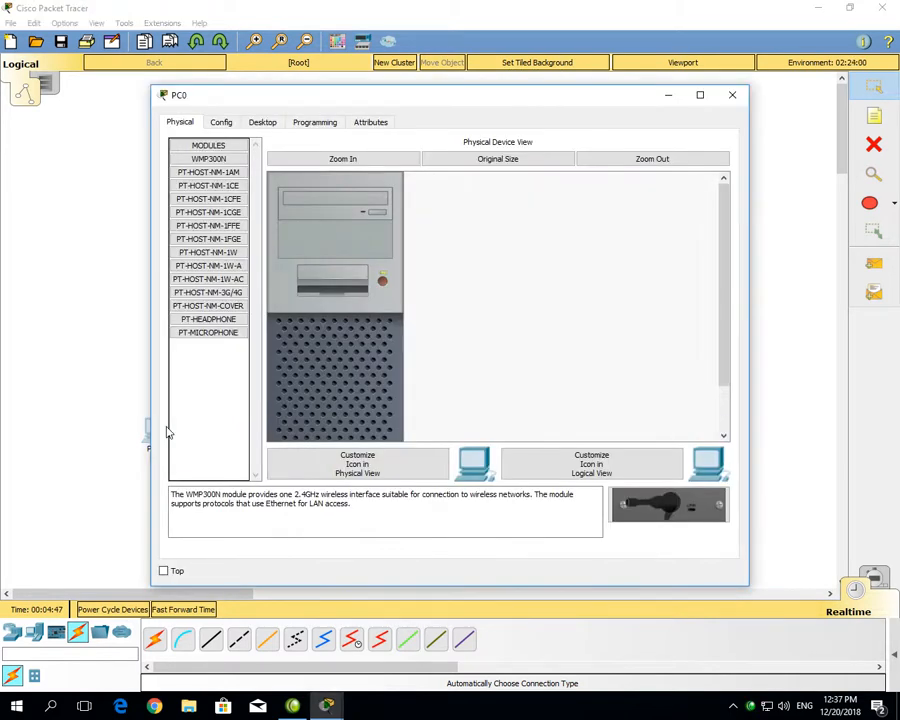
{"action": "left_click", "coordinate": [732, 96]}
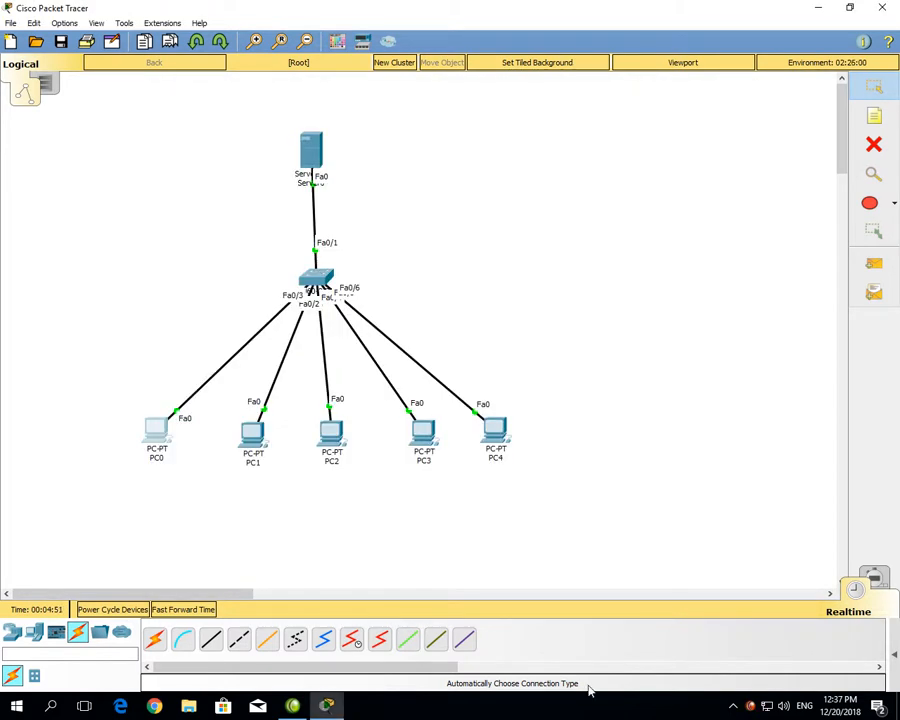
Switch to Simulation mode and set PC0's IPv4 configuration to DHCP, then minimize its window
{"action": "left_click", "coordinate": [875, 580]}
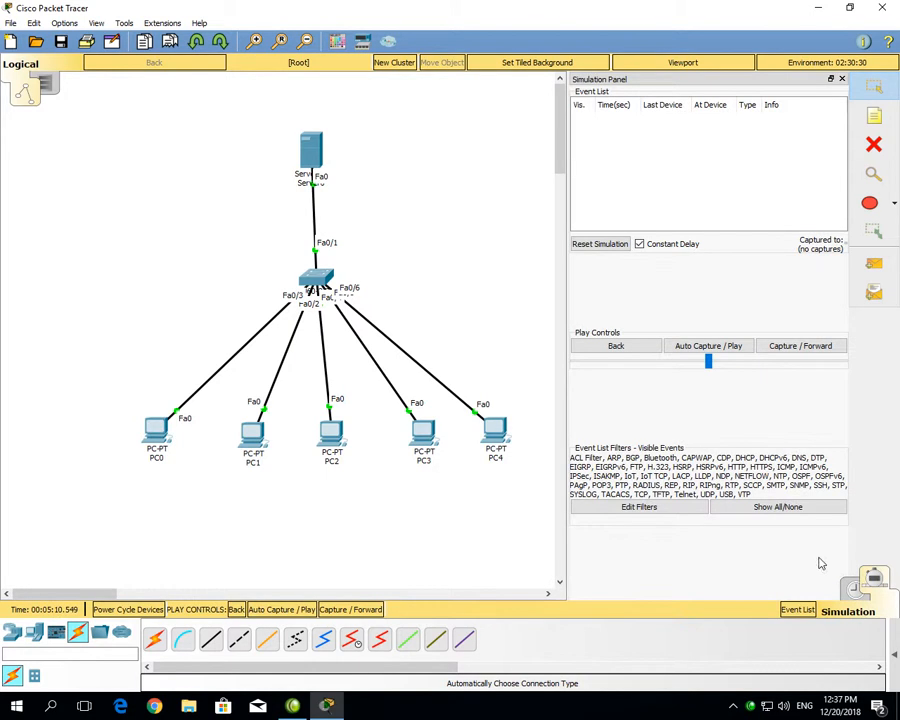
{"action": "left_click", "coordinate": [155, 431]}
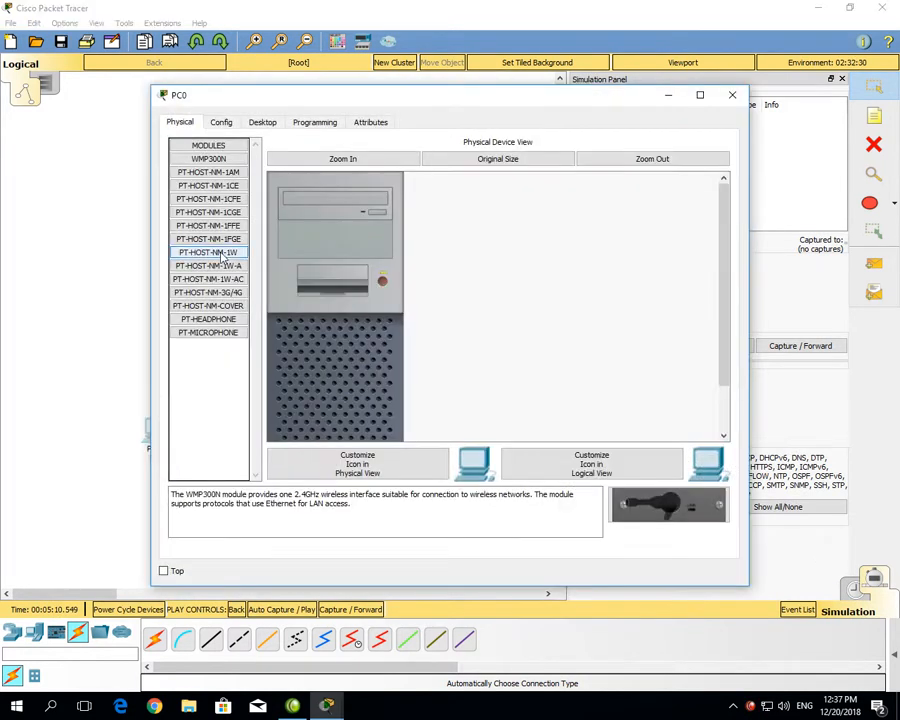
{"action": "left_click", "coordinate": [266, 122]}
{"action": "left_click_drag", "start_coordinate": [296, 106], "coordinate": [253, 286]}
{"action": "left_click", "coordinate": [176, 346]}
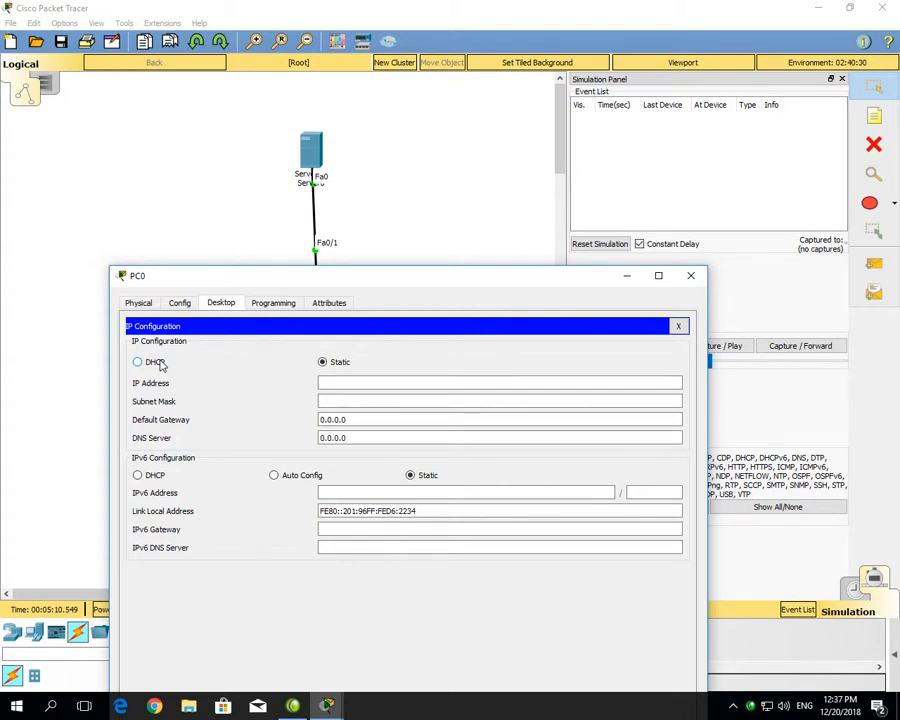
{"action": "left_click", "coordinate": [138, 362]}
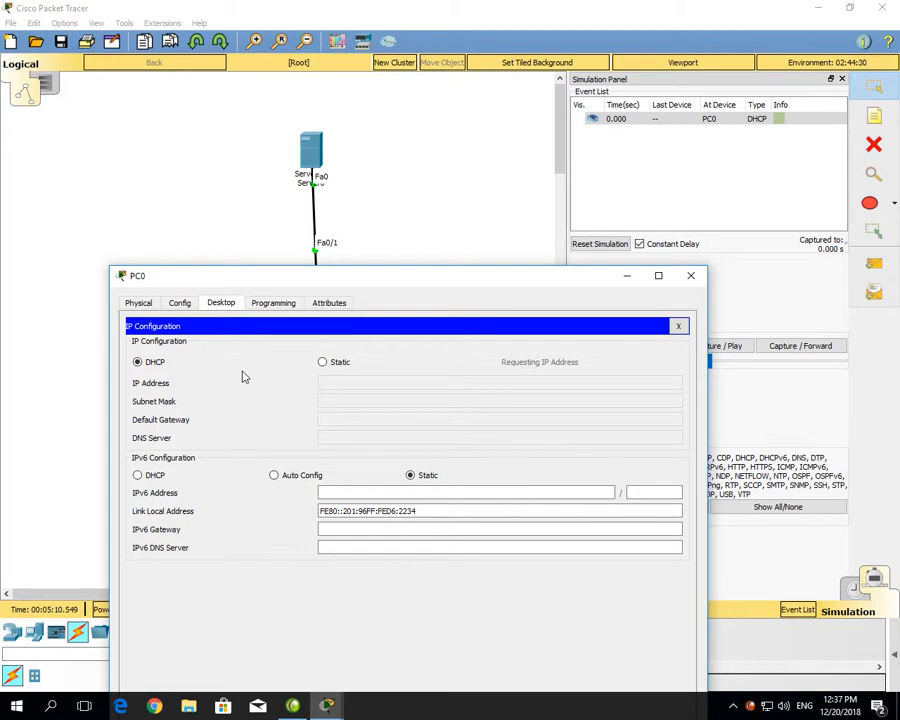
{"action": "left_click", "coordinate": [622, 276]}
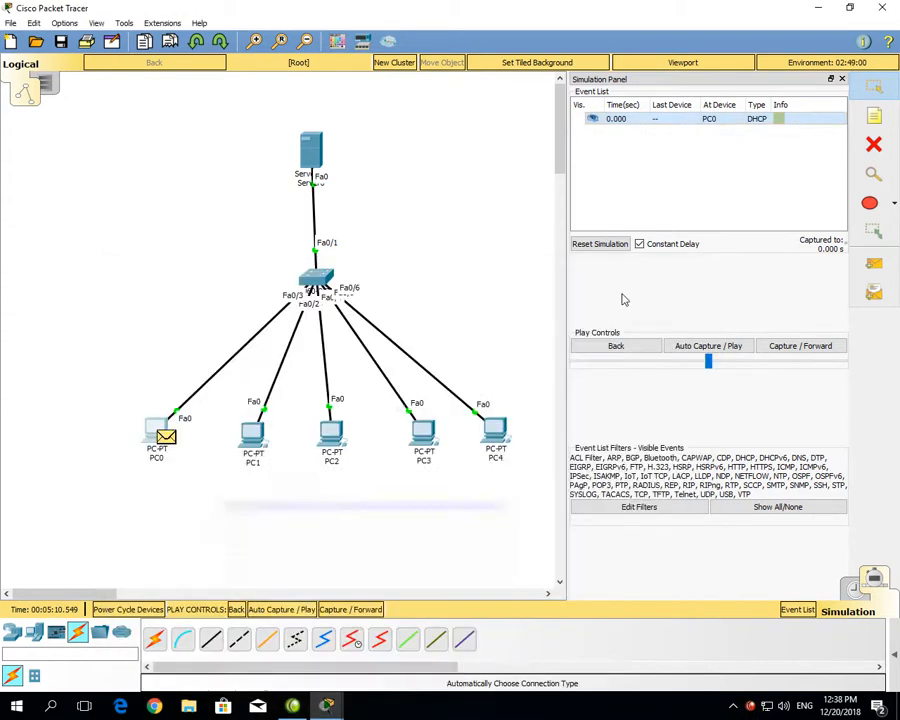
Advance the simulation event by event and inspect the OSI layer details of PC0's outgoing DHCP packet
{"action": "left_click", "coordinate": [342, 612]}
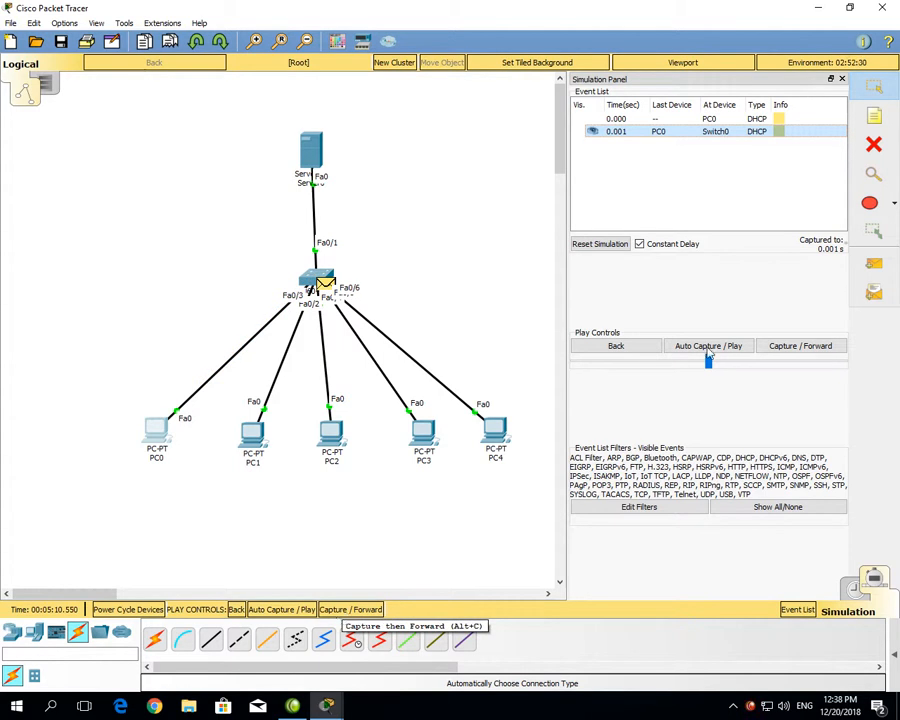
{"action": "left_click", "coordinate": [756, 120]}
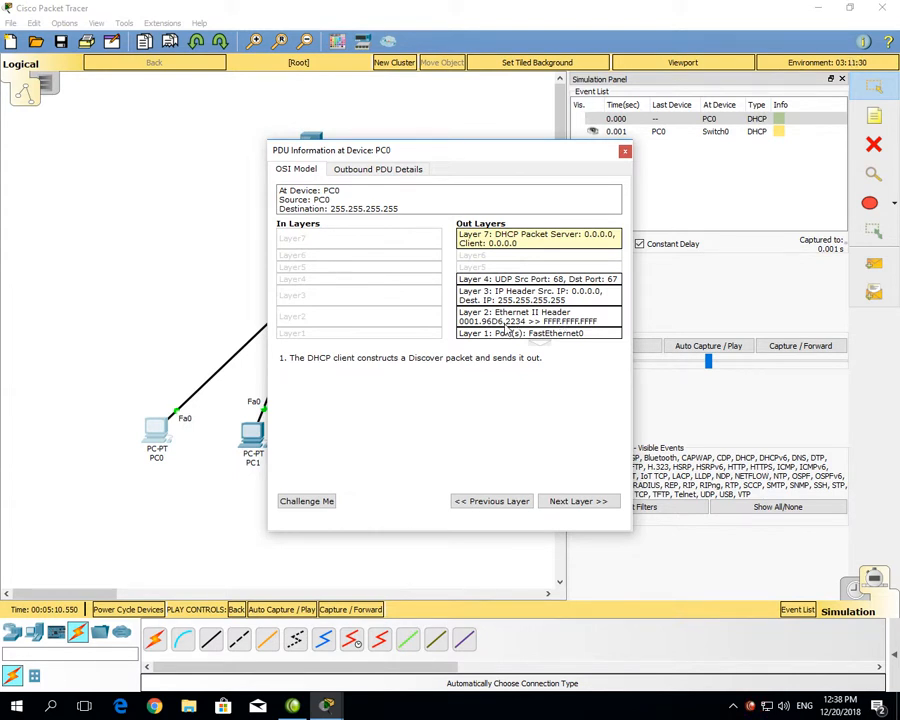
{"action": "left_click", "coordinate": [624, 153]}
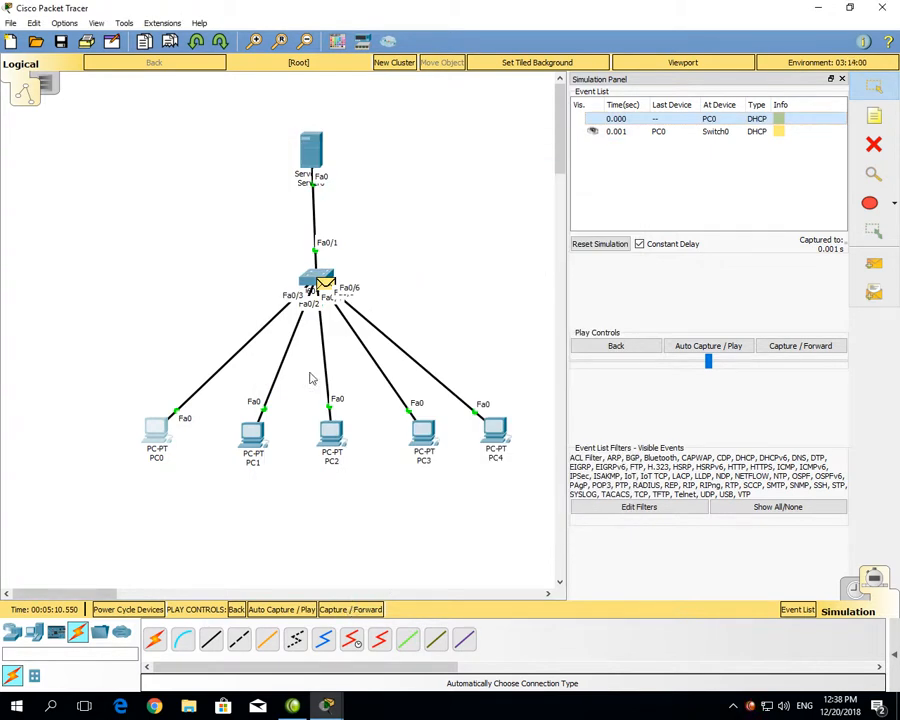
{"action": "left_click", "coordinate": [342, 611]}
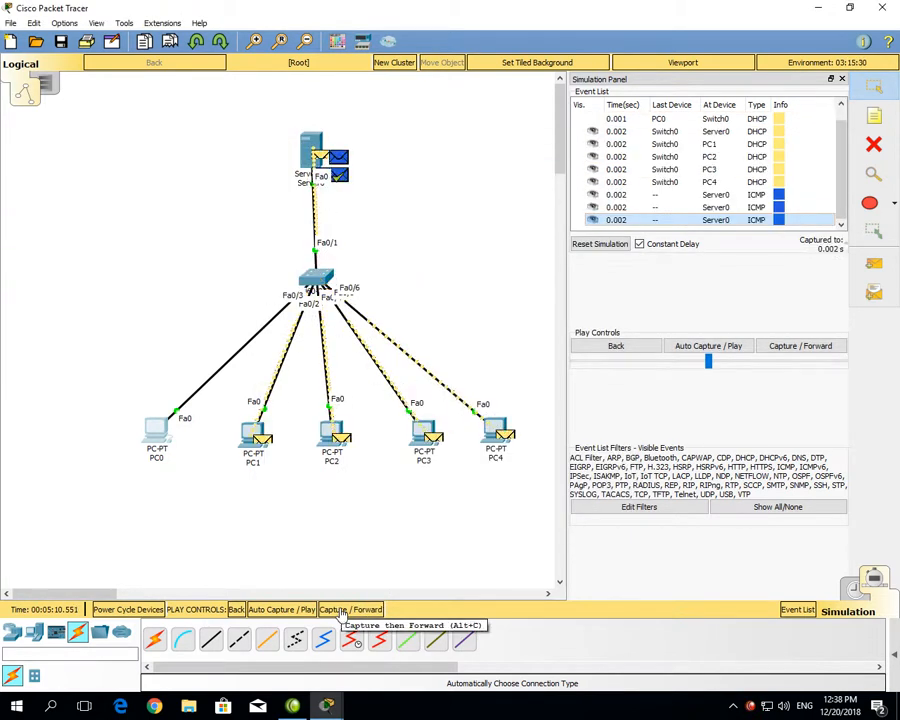
{"action": "left_click", "coordinate": [342, 611]}
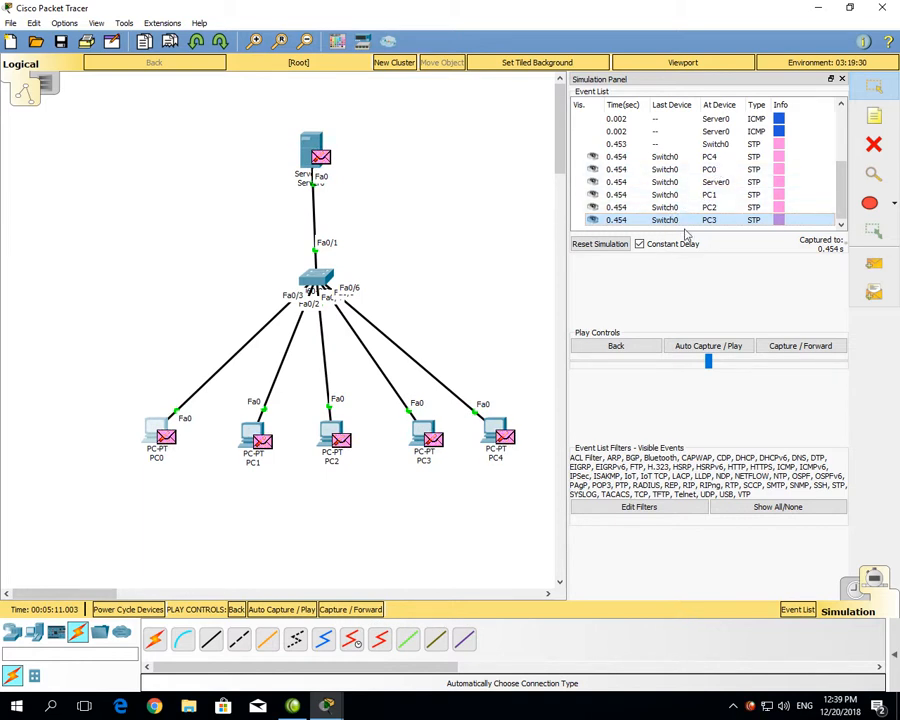
Return to Realtime mode and check the IP configuration PC0 receives from the DHCP server
{"action": "left_click", "coordinate": [843, 596]}
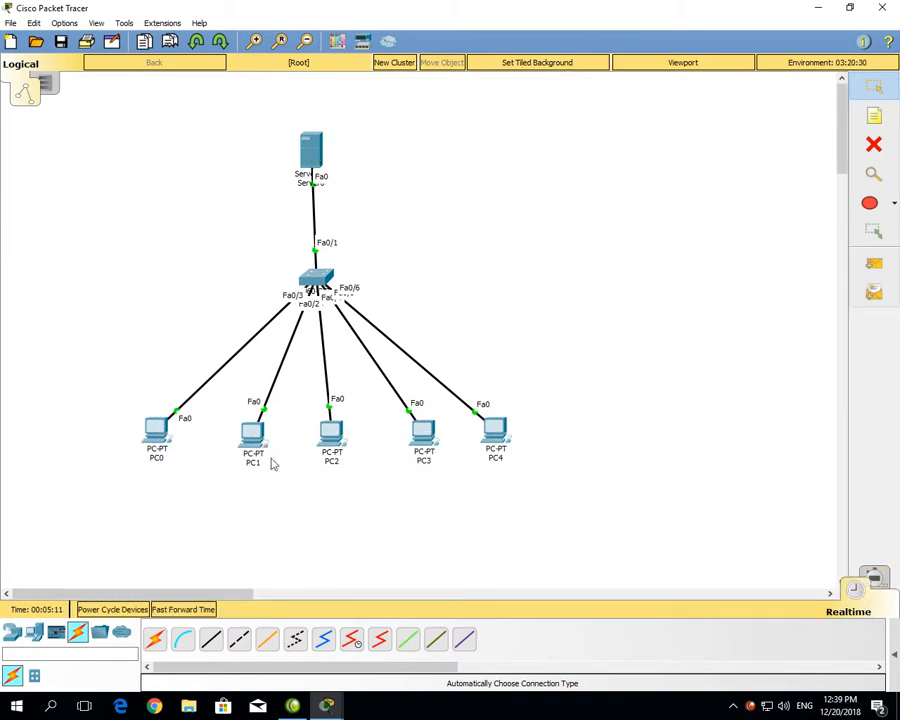
{"action": "left_click", "coordinate": [158, 434]}
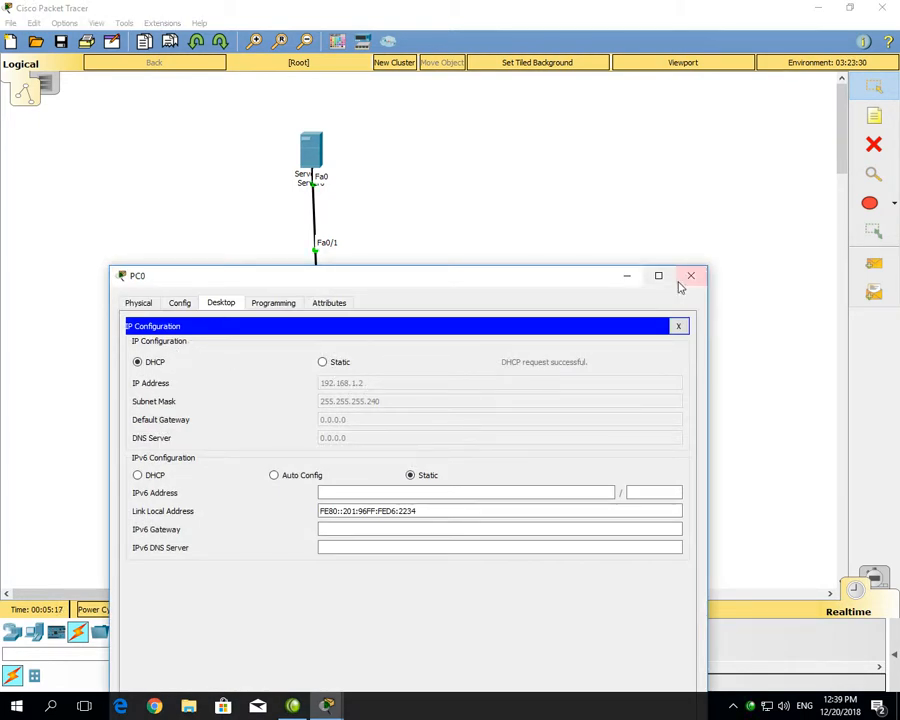
{"action": "left_click", "coordinate": [692, 276]}
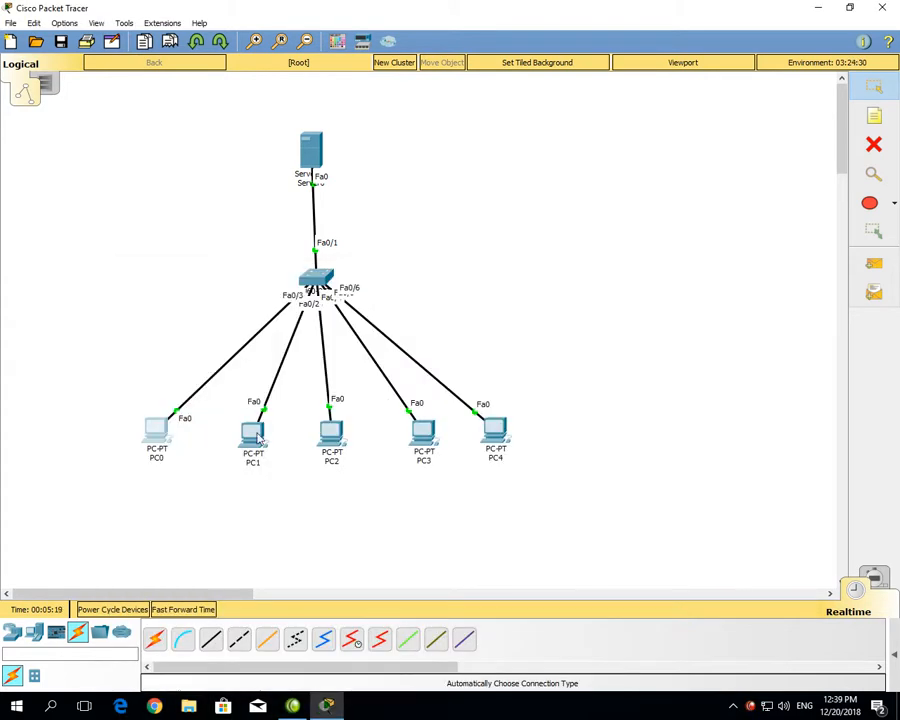
Set PC1's IPv4 configuration to DHCP and close its window
{"action": "left_click", "coordinate": [256, 436]}
{"action": "left_click", "coordinate": [263, 122]}
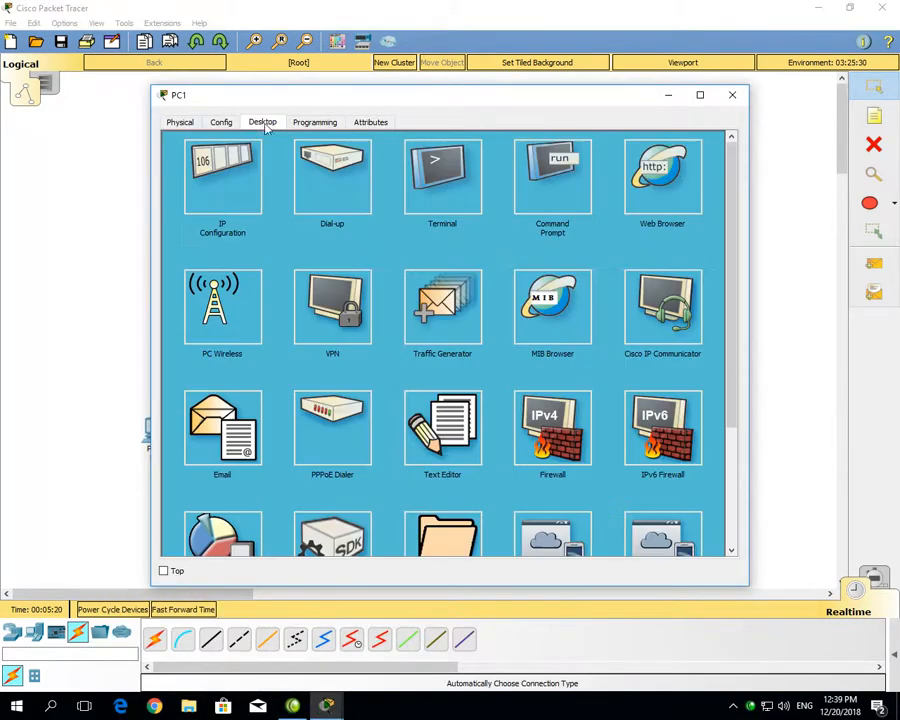
{"action": "left_click", "coordinate": [226, 186]}
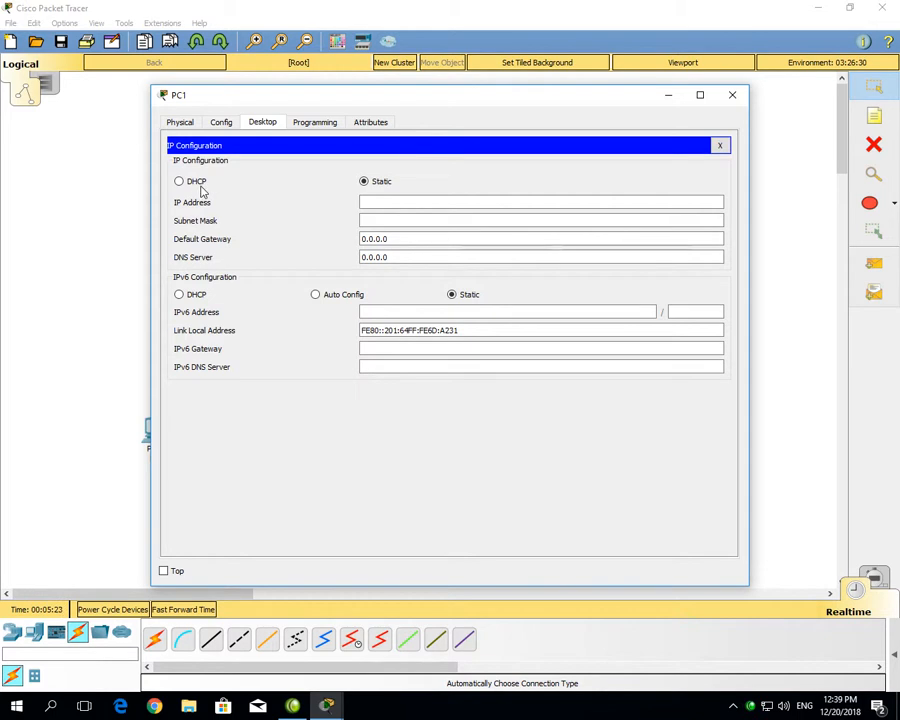
{"action": "left_click", "coordinate": [180, 181]}
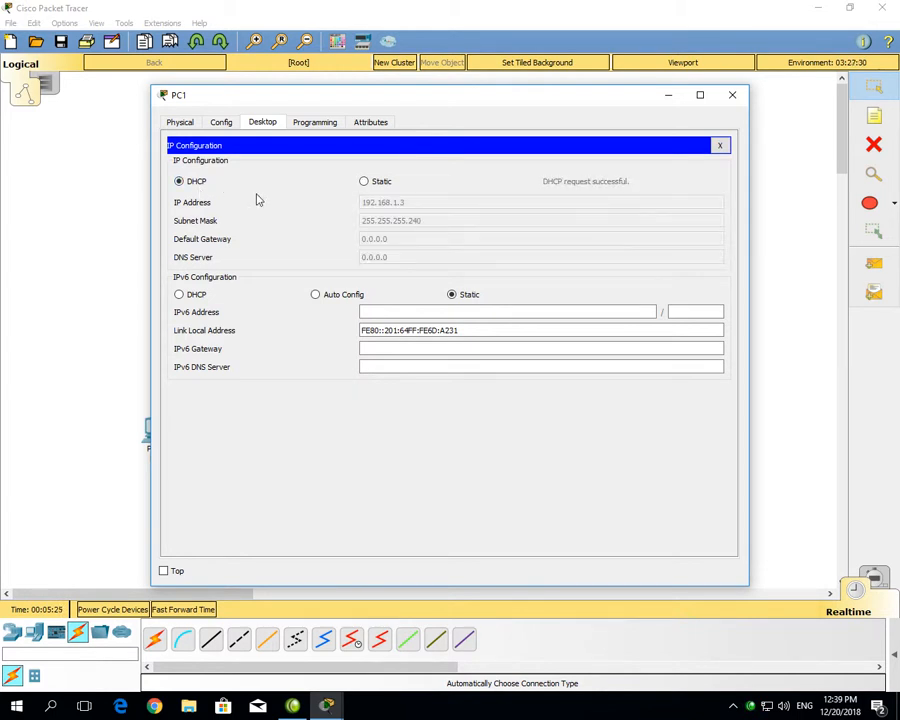
{"action": "left_click", "coordinate": [735, 99]}
Set PC2's IPv4 configuration to DHCP and close its window
{"action": "left_click", "coordinate": [334, 430]}
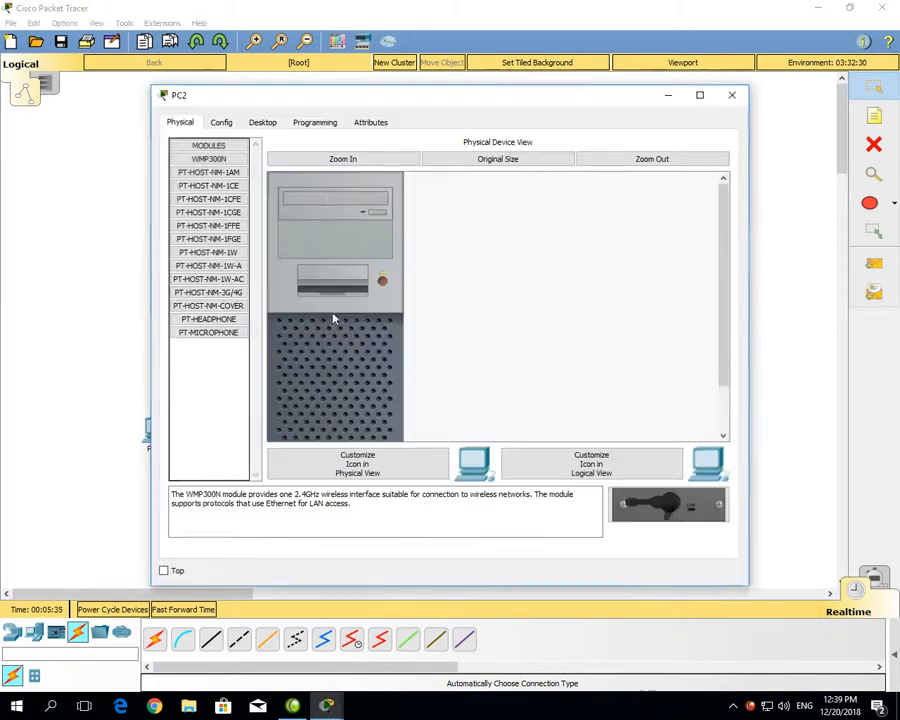
{"action": "left_click", "coordinate": [263, 122]}
{"action": "left_click", "coordinate": [226, 172]}
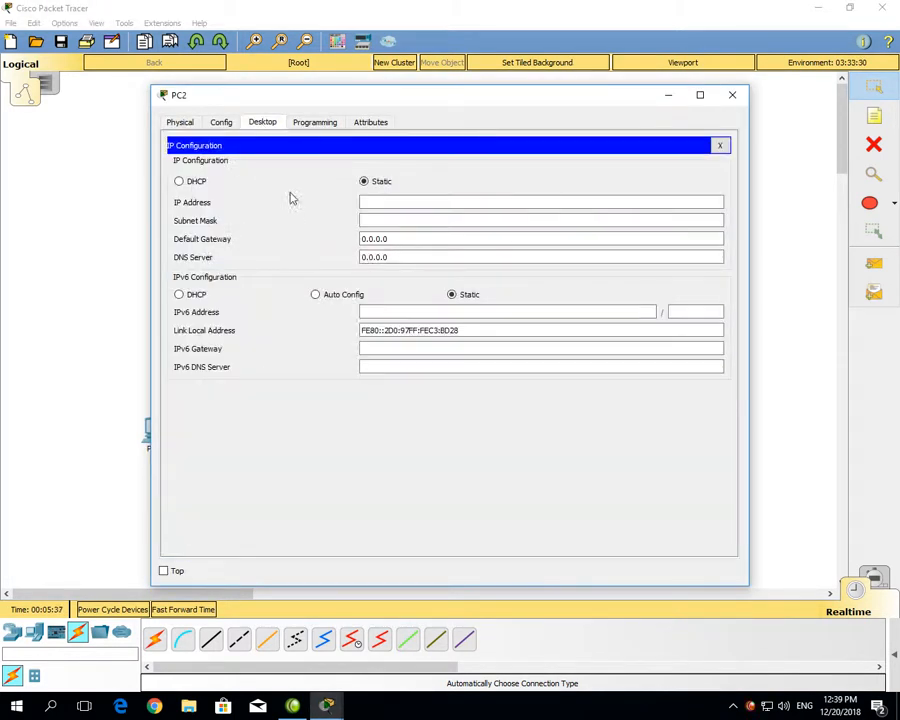
{"action": "left_click", "coordinate": [195, 180]}
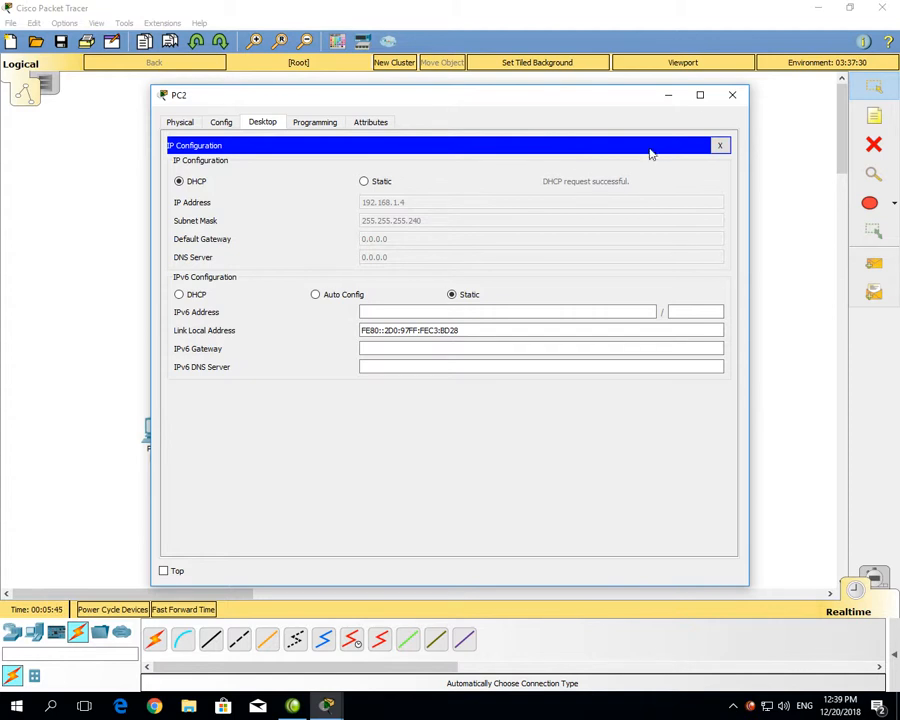
{"action": "left_click", "coordinate": [731, 96]}
In Server0's DHCP service, set the CCIEAcademy pool's default gateway to 192.168.1.10 and DNS server to 8.8.8.8, and save the pool
{"action": "left_click", "coordinate": [323, 162]}
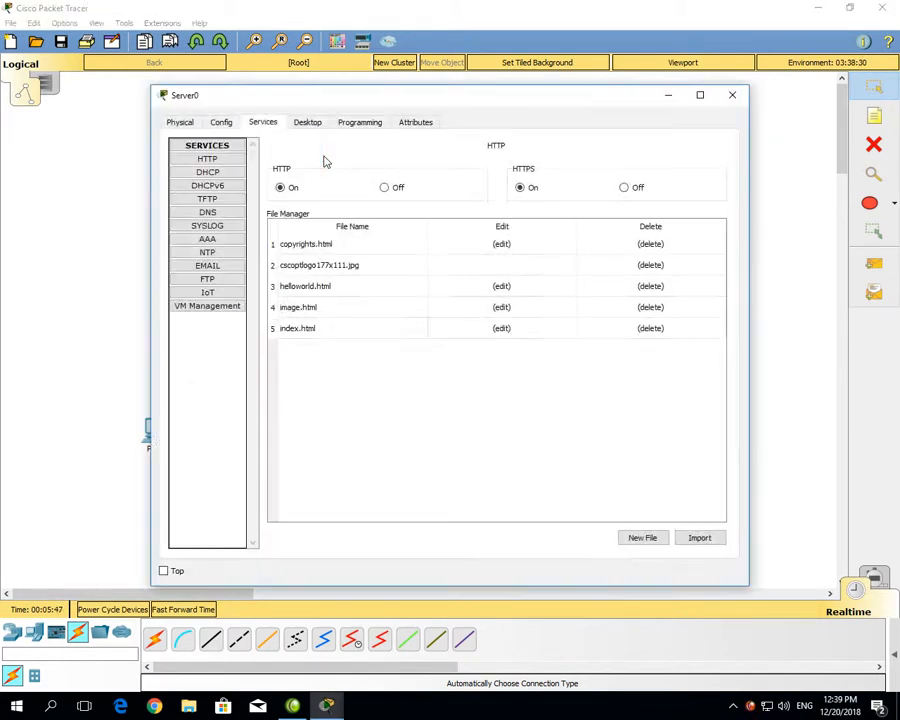
{"action": "left_click", "coordinate": [224, 174]}
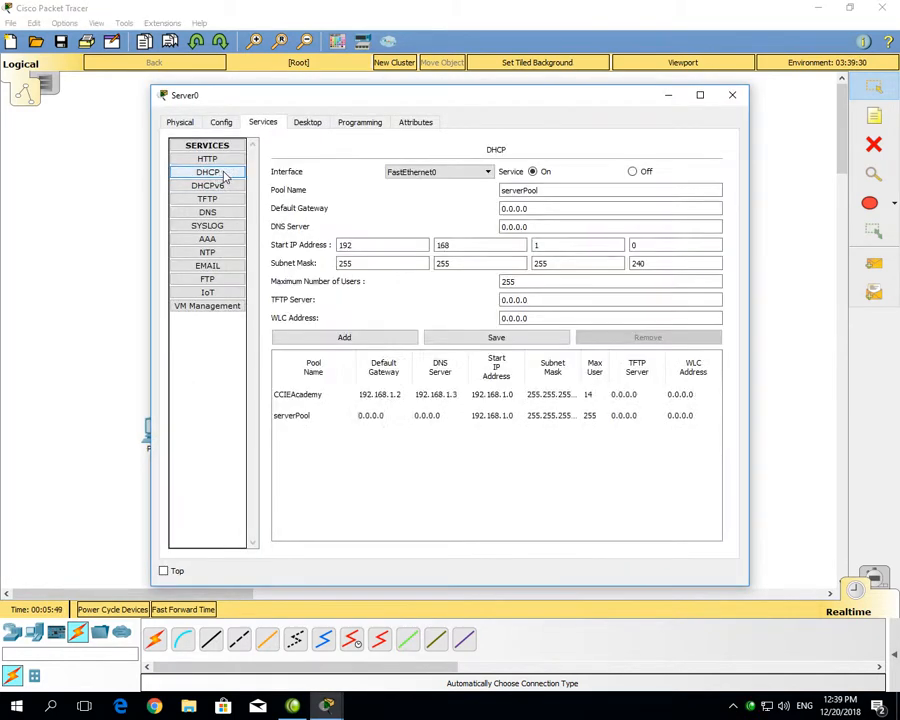
{"action": "left_click", "coordinate": [430, 395]}
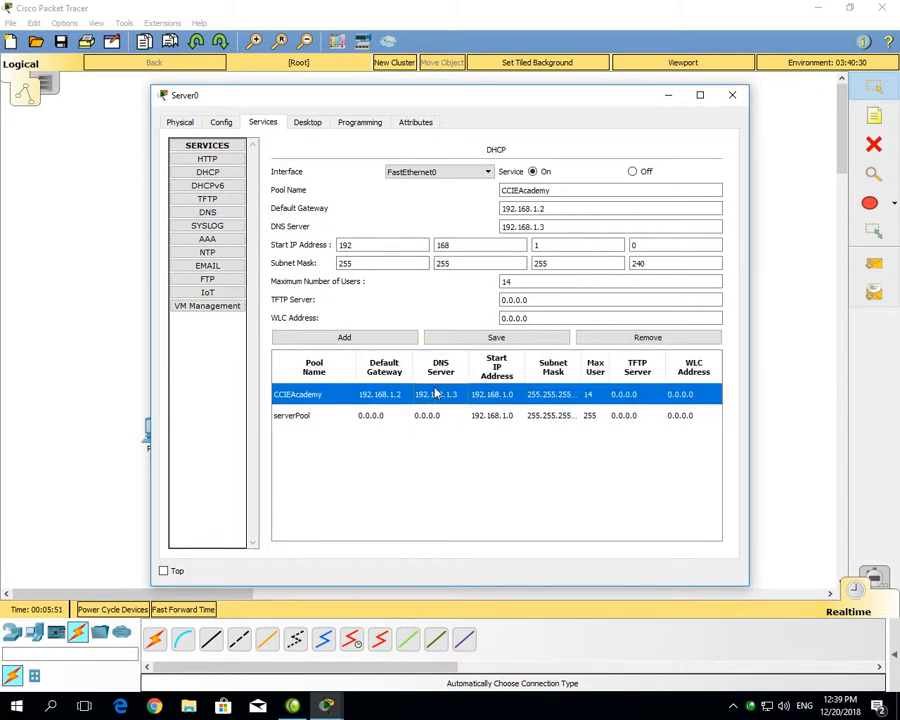
{"action": "left_click", "coordinate": [551, 208]}
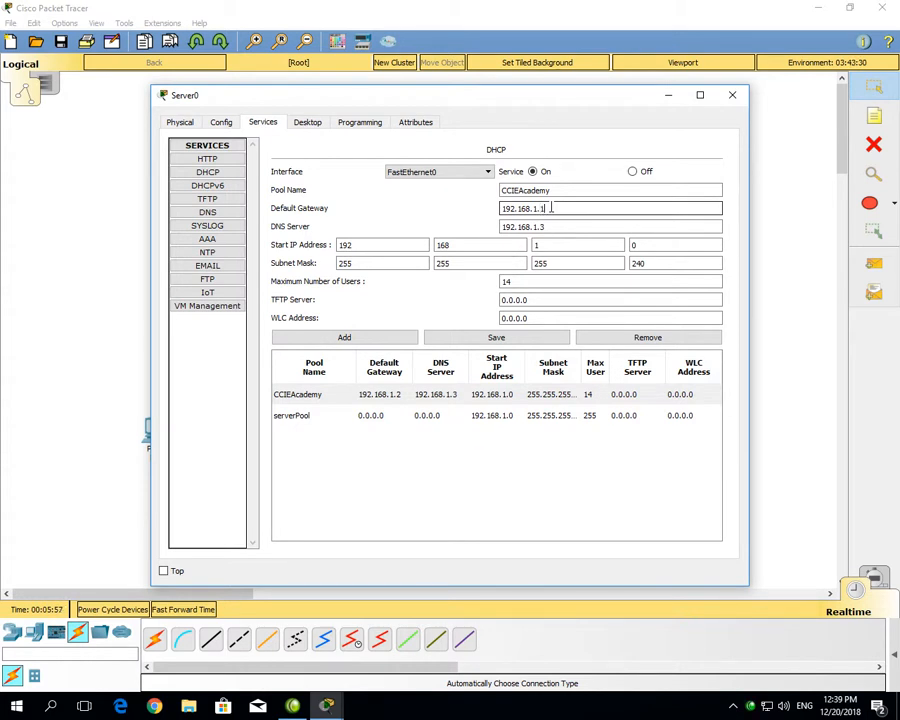
{"action": "key", "text": "Tab"}
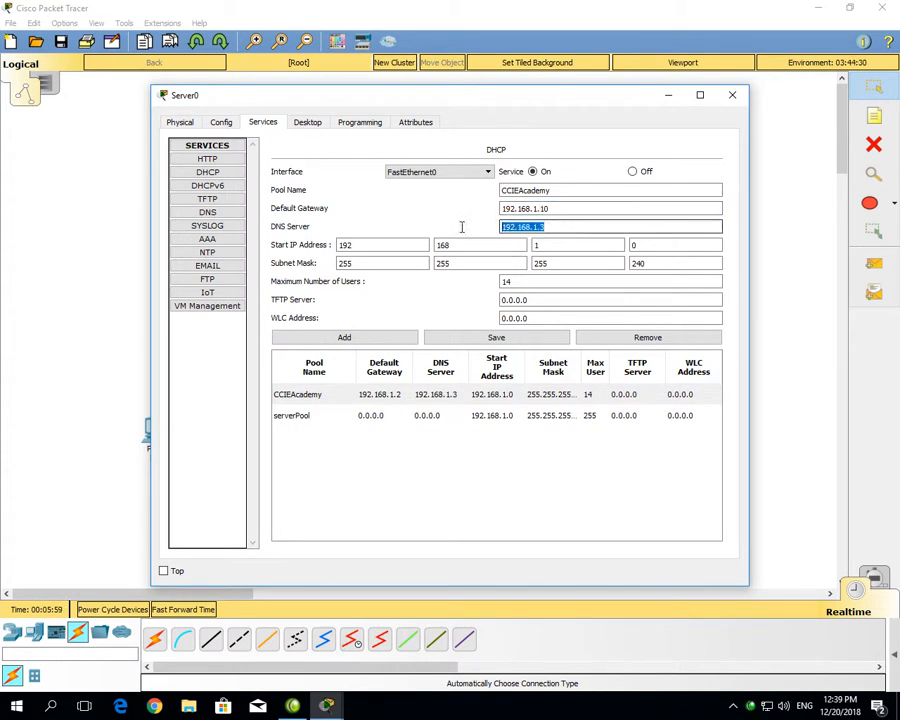
{"action": "type", "text": "8.8.8.8"}
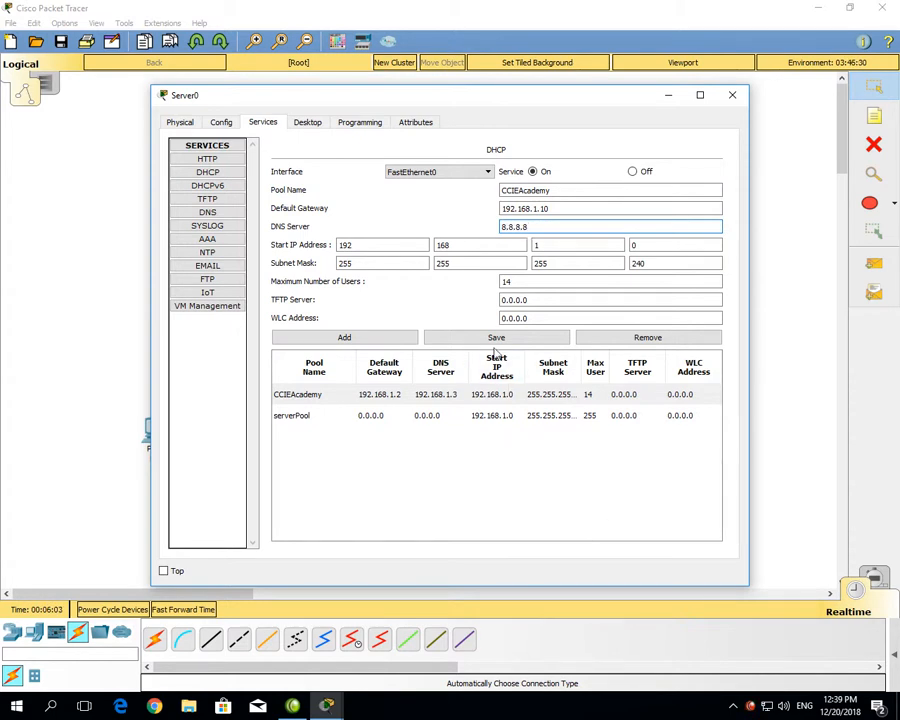
{"action": "left_click", "coordinate": [489, 340]}
{"action": "left_click", "coordinate": [577, 708]}
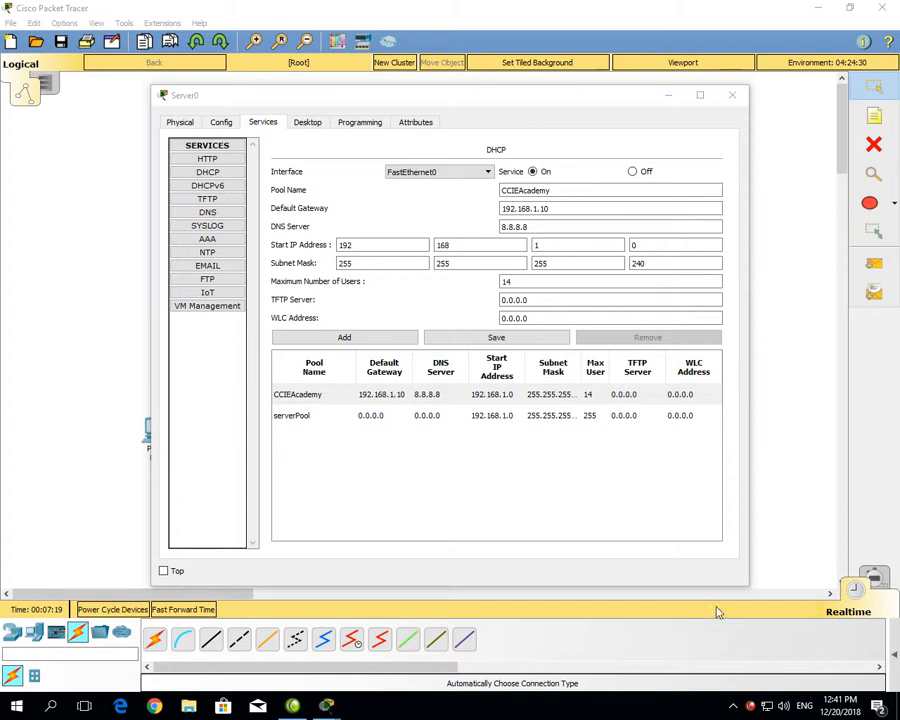
{"action": "left_click", "coordinate": [526, 341]}
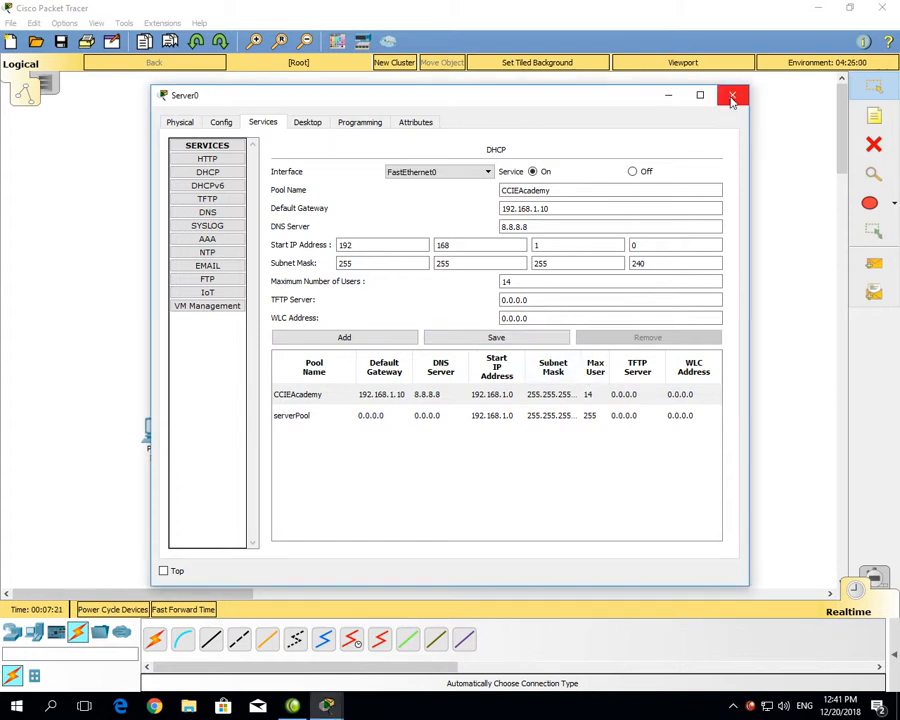
Enter 255 as the CCIEAcademy pool's maximum number of users and close Server0's window without saving
{"action": "left_click", "coordinate": [506, 282]}
{"action": "double_click", "coordinate": [506, 282]}
{"action": "type", "text": "25"}
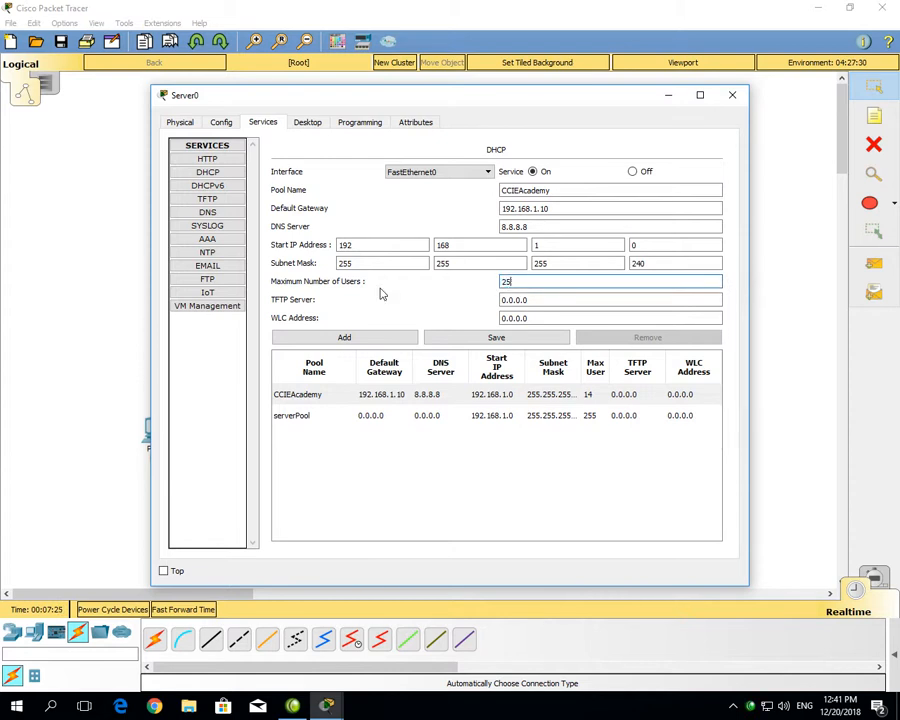
{"action": "type", "text": "5"}
{"action": "left_click", "coordinate": [732, 95]}
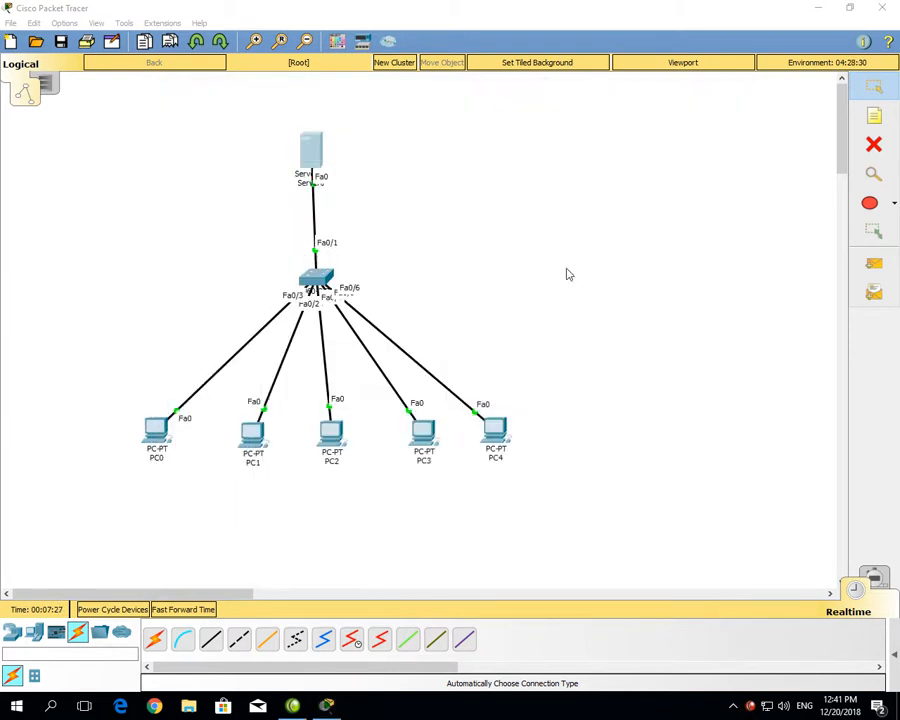
Set PC3's IPv4 configuration to DHCP and close its window
{"action": "left_click", "coordinate": [423, 432]}
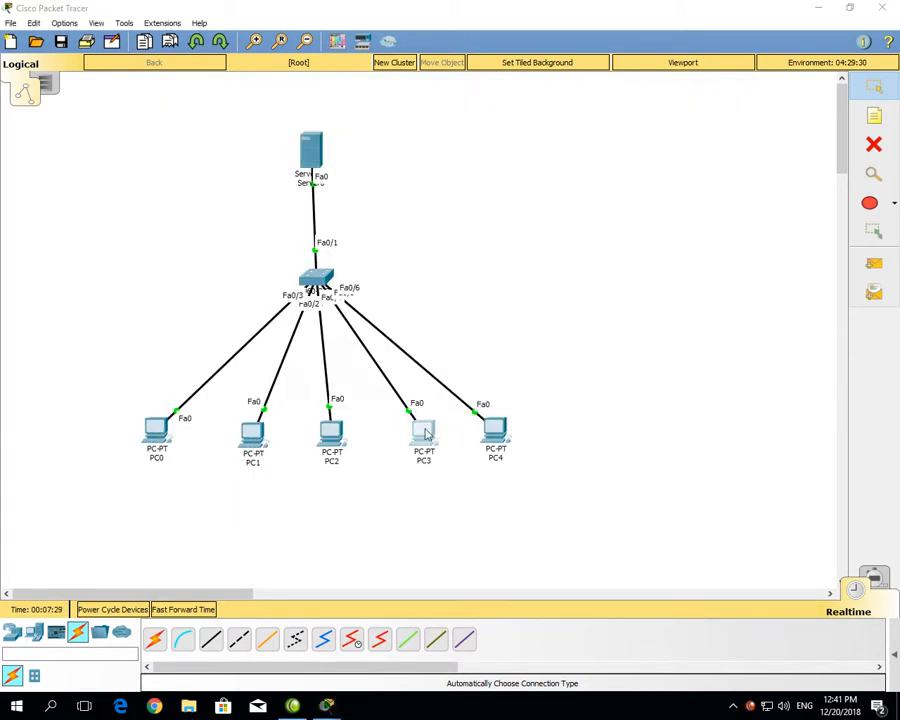
{"action": "left_click", "coordinate": [262, 122]}
{"action": "left_click", "coordinate": [215, 185]}
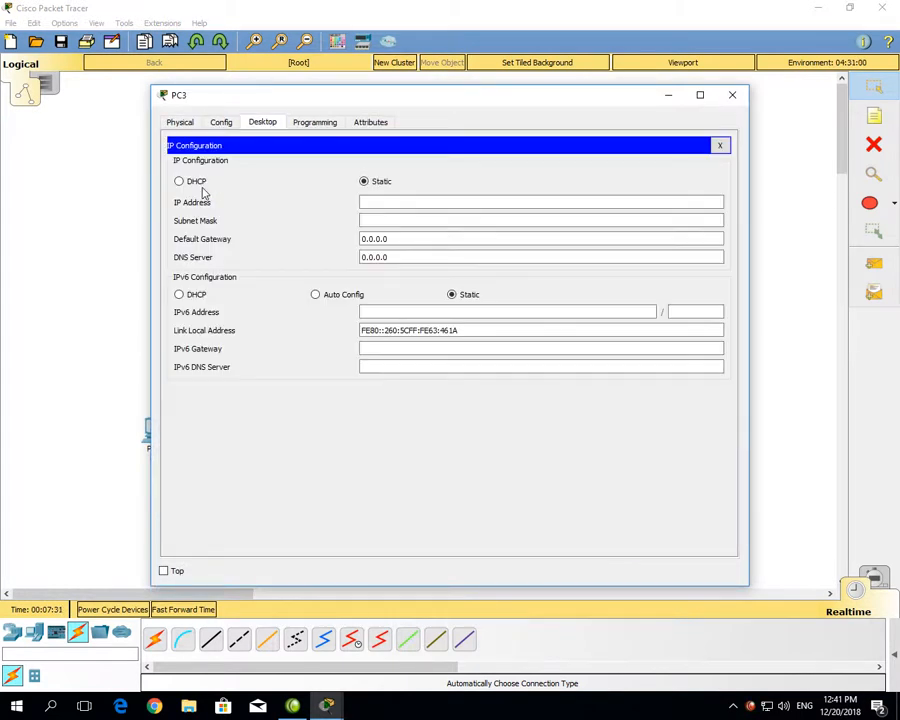
{"action": "left_click", "coordinate": [180, 182]}
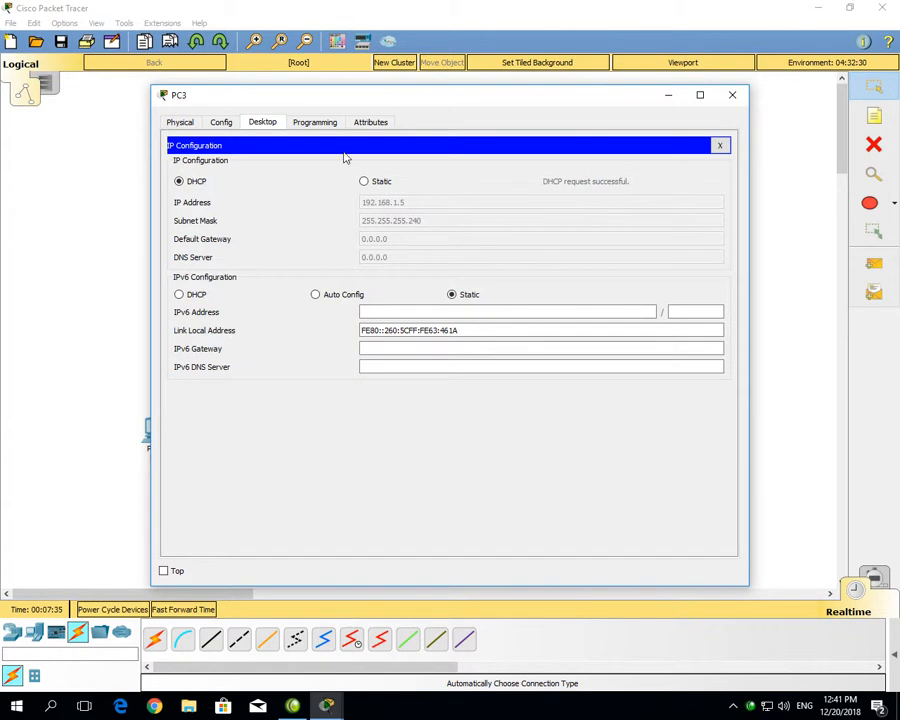
{"action": "left_click", "coordinate": [732, 95]}
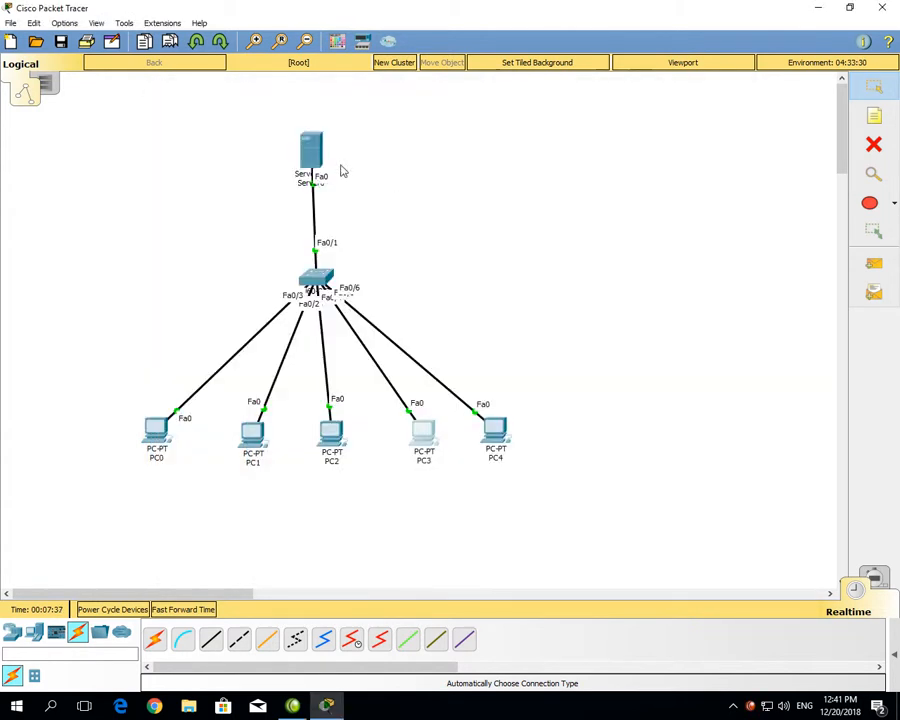
Turn off Server0's DHCP service and remove the CCIEAcademy pool
{"action": "left_click", "coordinate": [322, 156]}
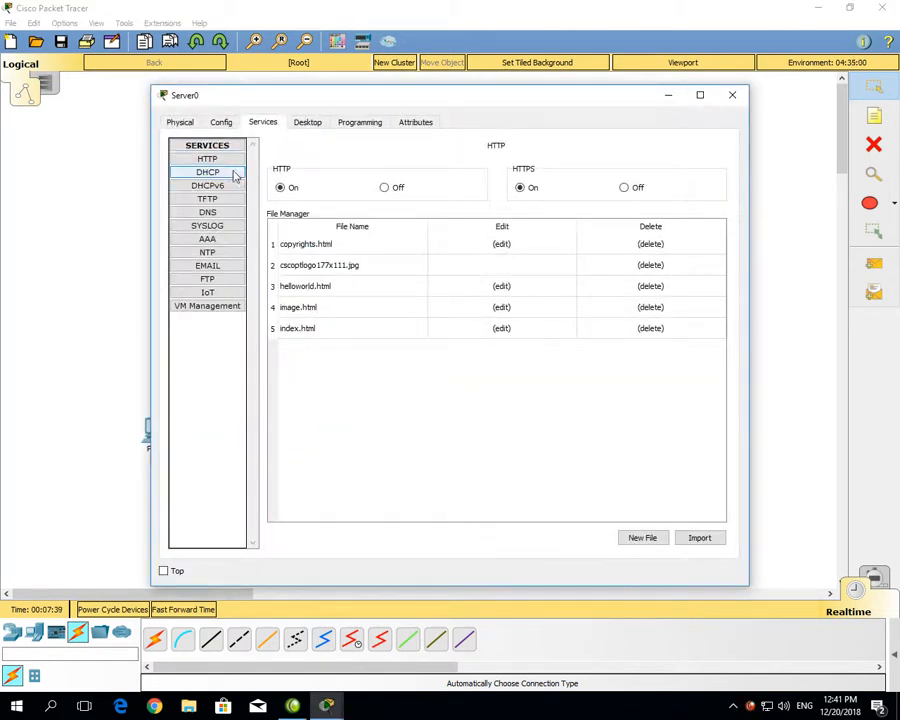
{"action": "left_click", "coordinate": [232, 171]}
{"action": "left_click", "coordinate": [632, 172]}
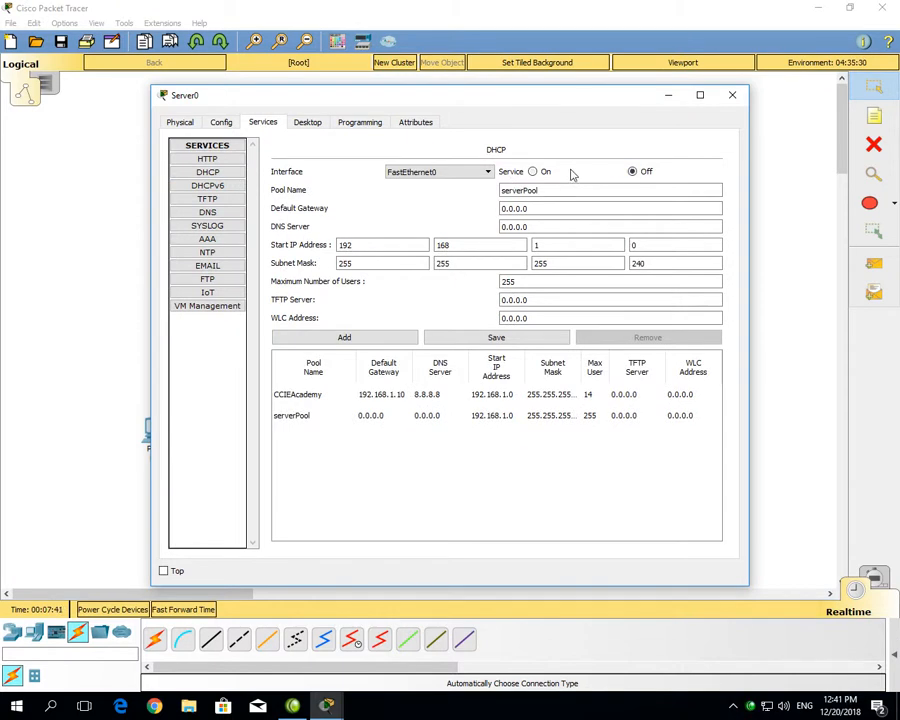
{"action": "left_click", "coordinate": [400, 394]}
{"action": "left_click", "coordinate": [632, 340]}
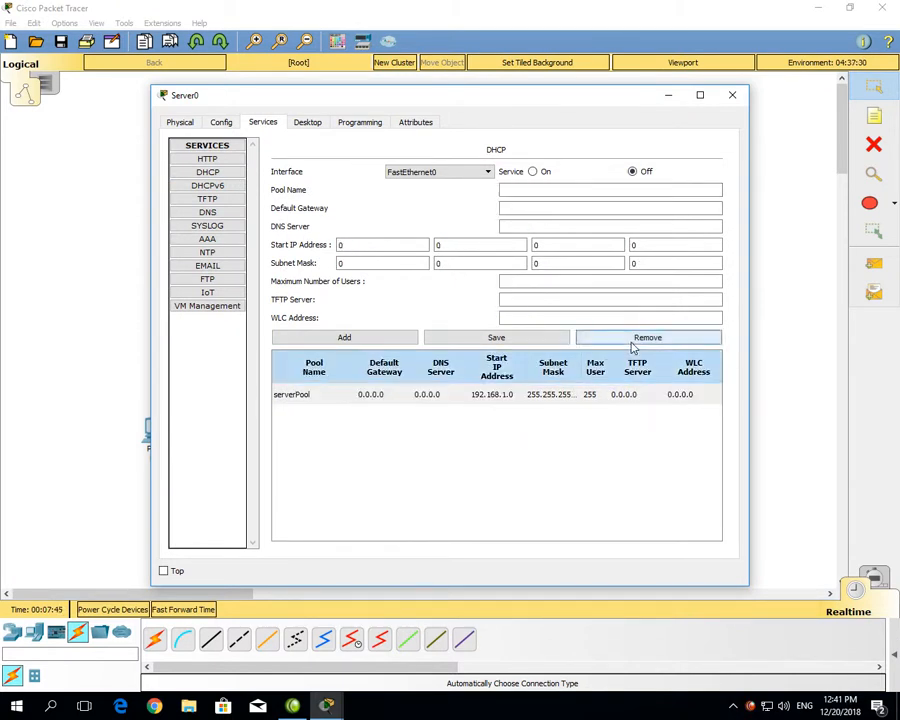
Set the serverPool's start IP address to 10.0.0.0 and its subnet mask to 255.255.255.0
{"action": "left_click", "coordinate": [474, 394]}
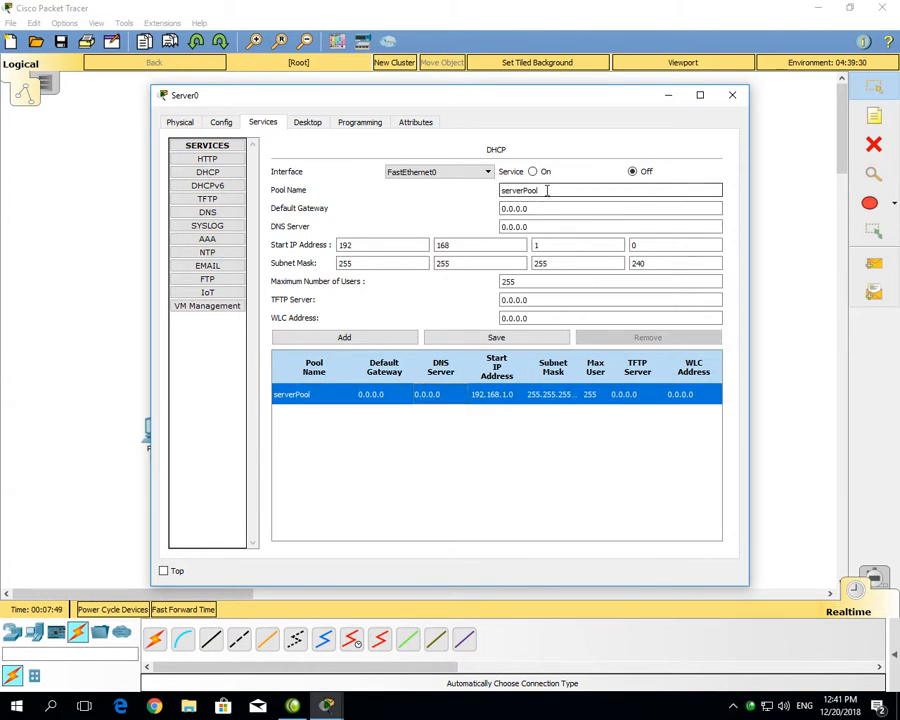
{"action": "left_click", "coordinate": [547, 190]}
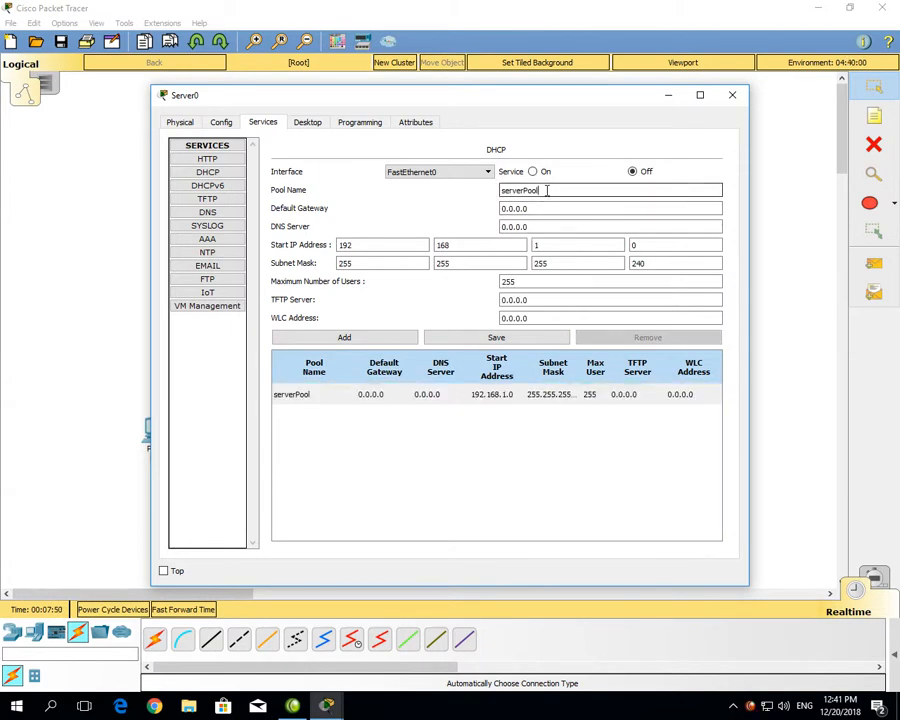
{"action": "double_click", "coordinate": [394, 245]}
{"action": "type", "text": "10"}
{"action": "key", "text": "Tab"}
{"action": "type", "text": "0"}
{"action": "key", "text": "Tab"}
{"action": "key", "text": "Tab"}
{"action": "key", "text": "Tab"}
{"action": "key", "text": "Tab"}
{"action": "key", "text": "Tab"}
{"action": "key", "text": "Tab"}
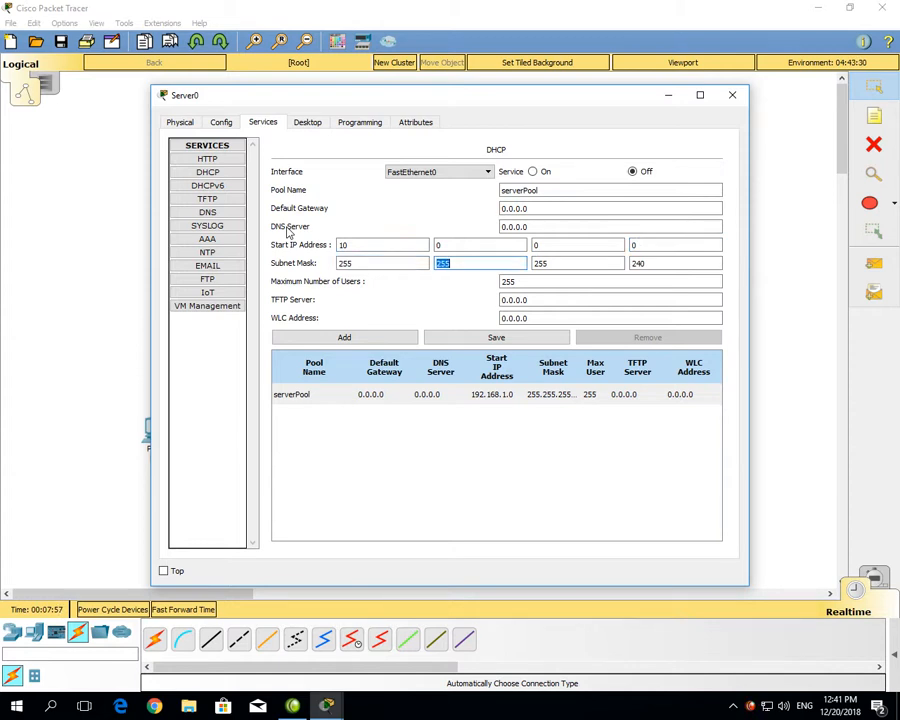
{"action": "type", "text": "0"}
Give serverPool the default gateway 10.0.0.10 and DNS server 10.0.0.11, save it, and turn the DHCP service on
{"action": "left_click_drag", "start_coordinate": [540, 207], "coordinate": [456, 210]}
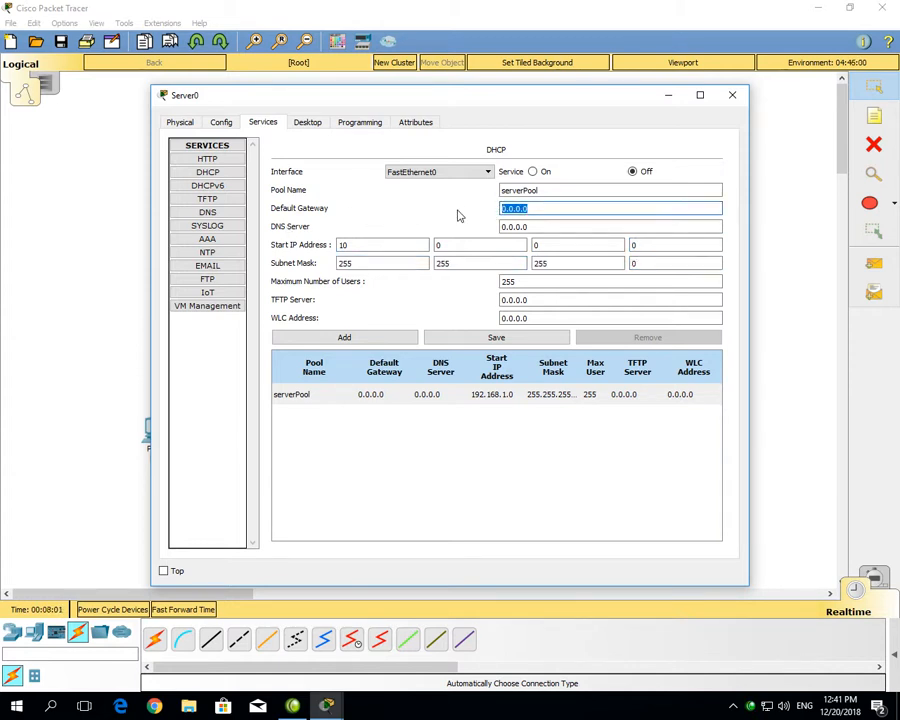
{"action": "type", "text": "10.0.0"}
{"action": "key", "text": "Tab"}
{"action": "type", "text": "1"}
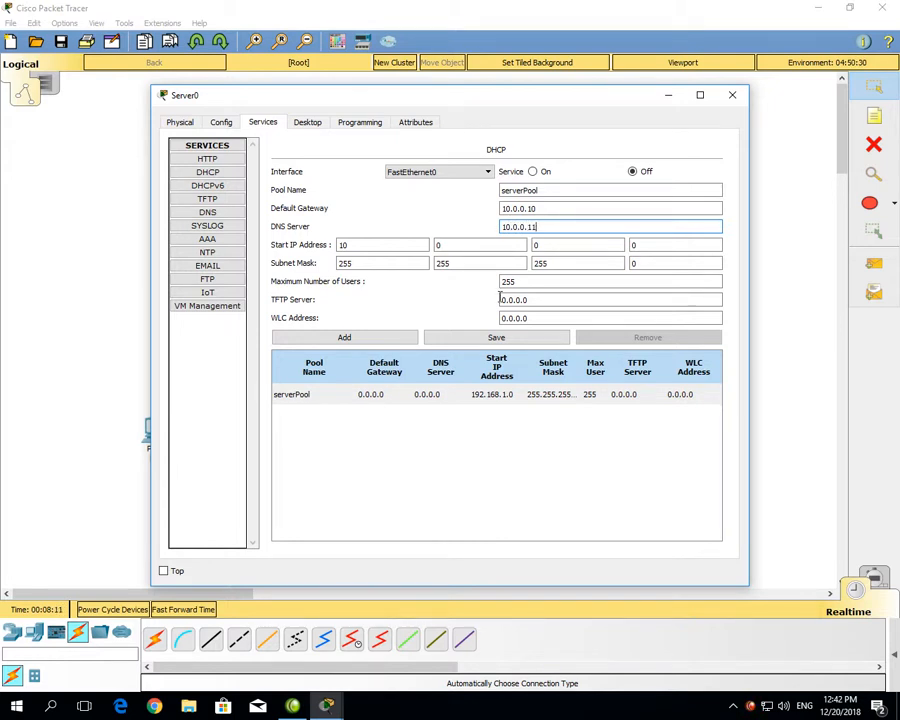
{"action": "left_click", "coordinate": [488, 340]}
{"action": "left_click", "coordinate": [533, 171]}
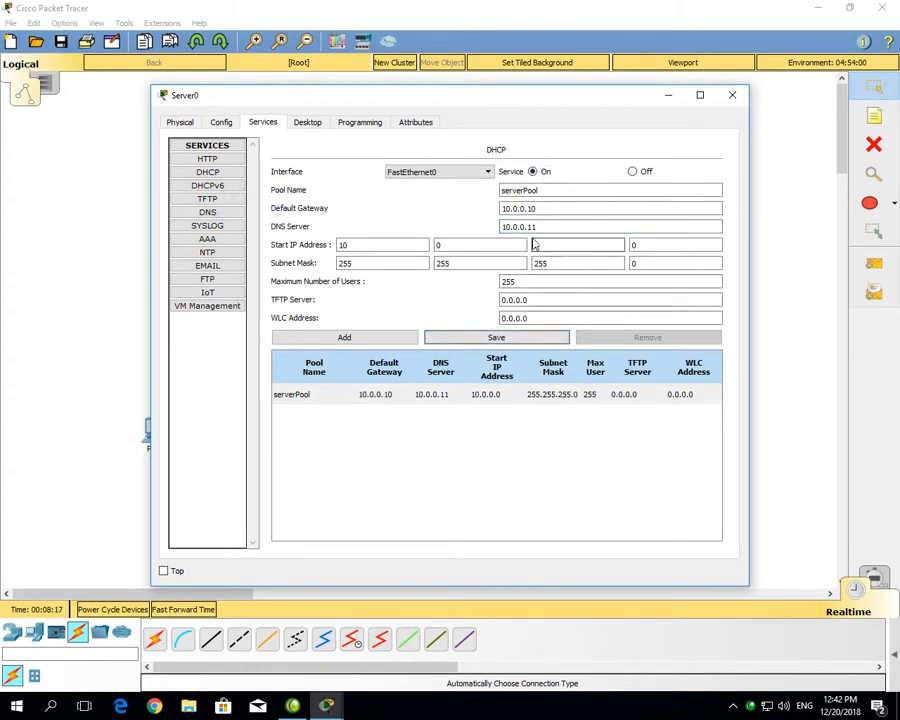
Set Server0's FastEthernet0 IP address to 10.0.0.1 with subnet mask 255.255.255.0, and close the server's window
{"action": "left_click", "coordinate": [224, 122]}
{"action": "left_click", "coordinate": [226, 199]}
{"action": "left_click_drag", "start_coordinate": [558, 254], "coordinate": [472, 256]}
{"action": "type", "text": "10.0."}
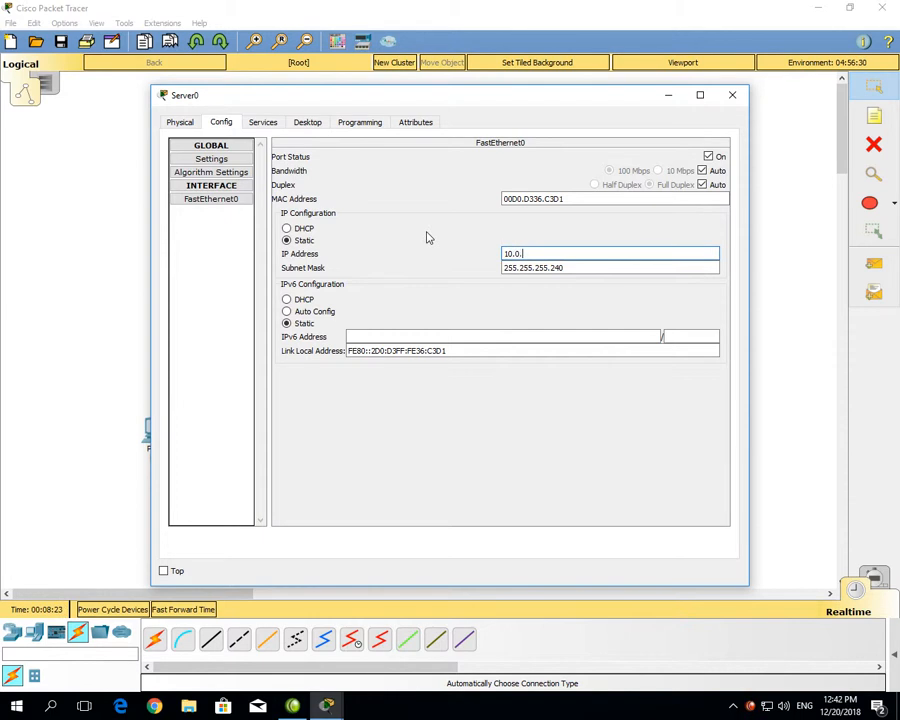
{"action": "key", "text": "Tab"}
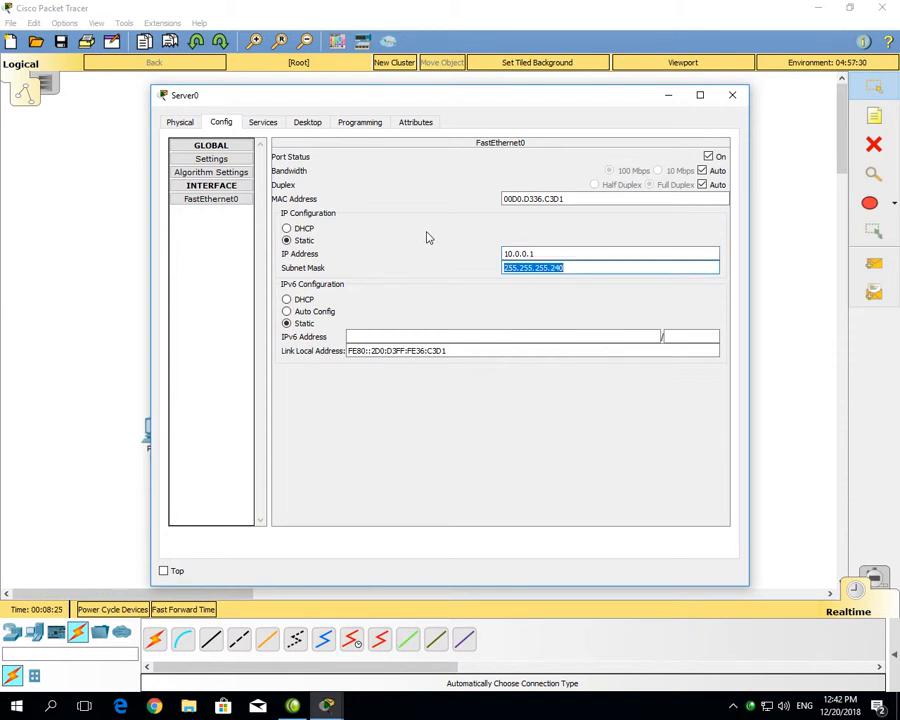
{"action": "key", "text": "Right"}
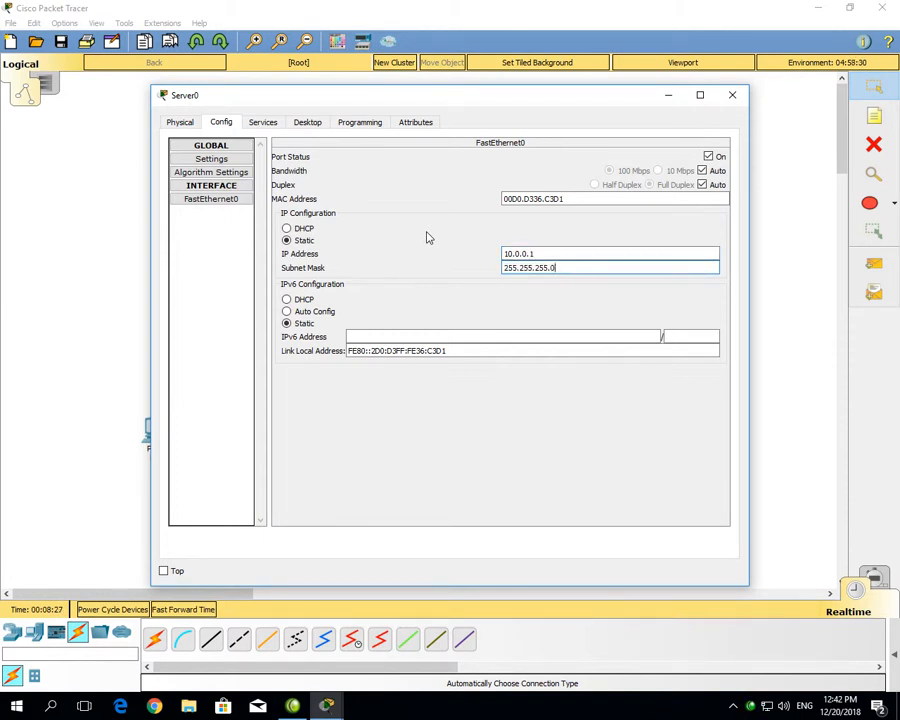
{"action": "key", "text": "Tab"}
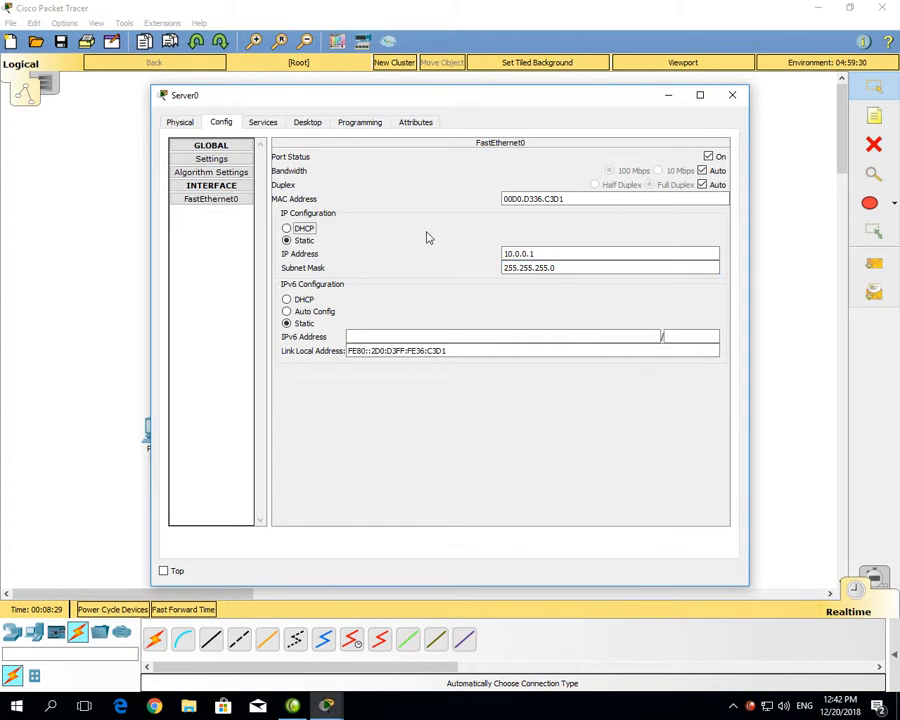
{"action": "left_click", "coordinate": [733, 96]}
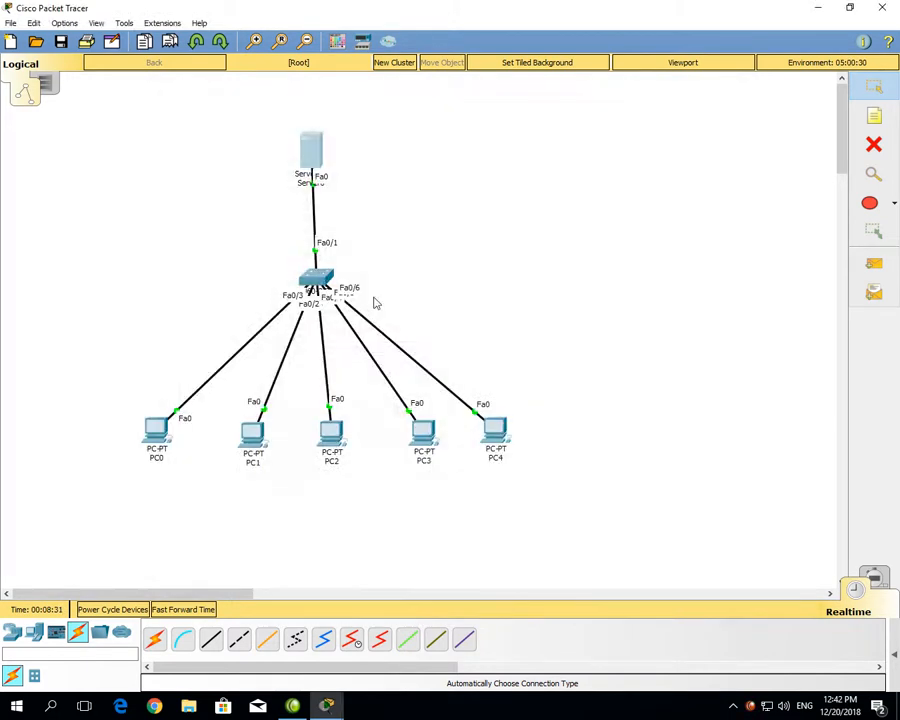
Renew PC0's address by switching its IPv4 configuration to Static and back to DHCP, and close its window
{"action": "left_click", "coordinate": [154, 424]}
{"action": "left_click", "coordinate": [222, 178]}
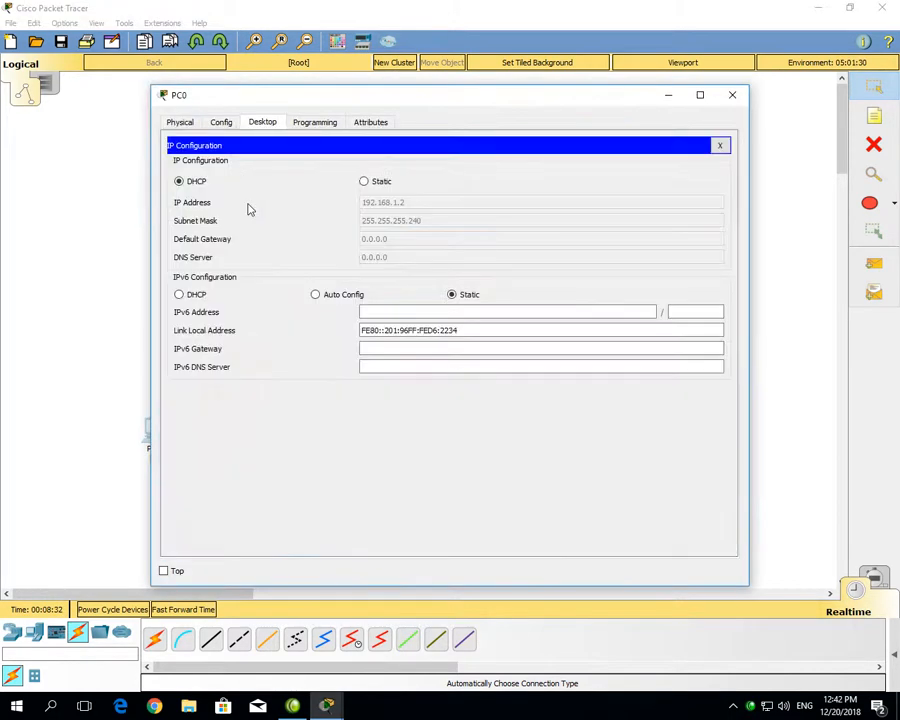
{"action": "left_click", "coordinate": [365, 182]}
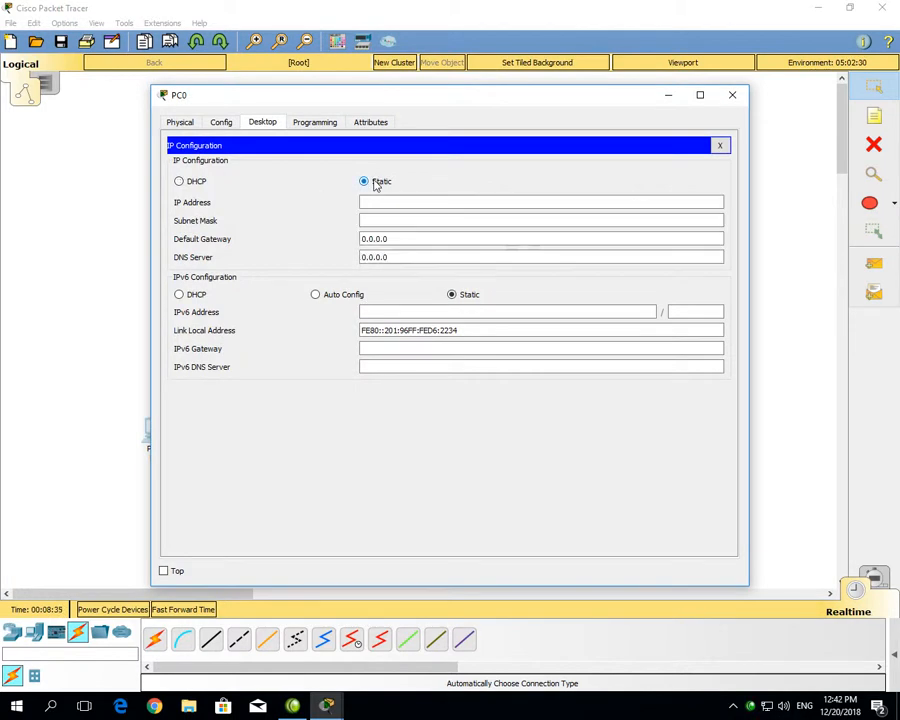
{"action": "left_click", "coordinate": [197, 183]}
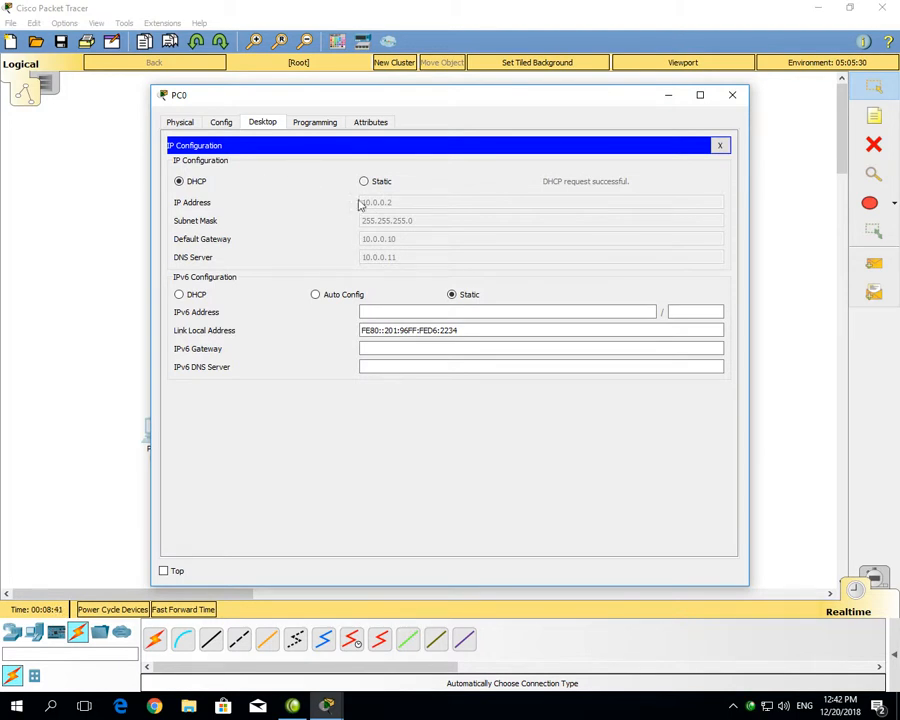
{"action": "left_click", "coordinate": [732, 96]}
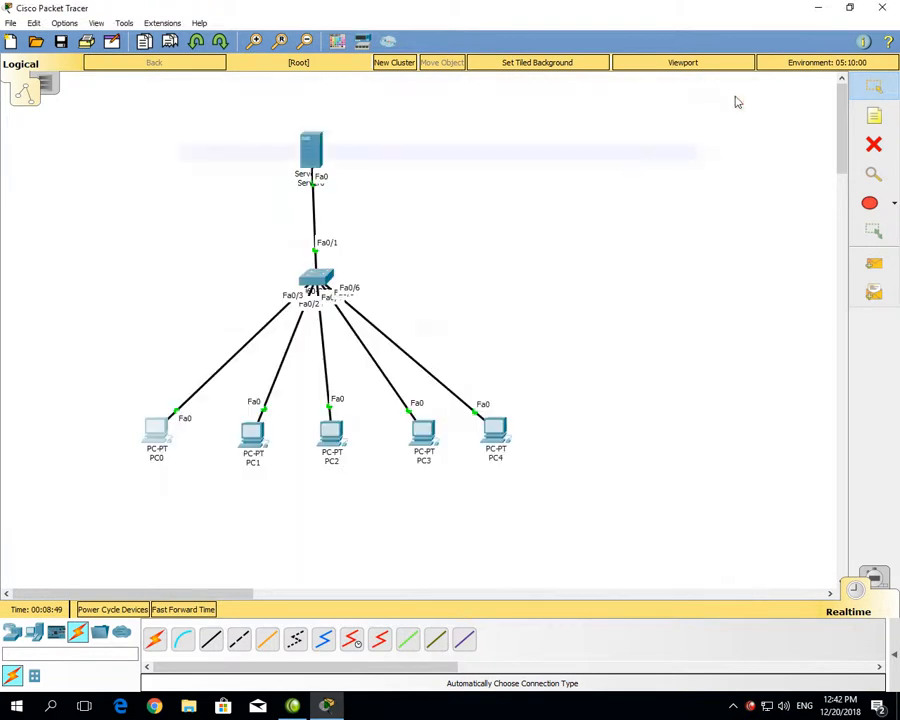
Renew PC1's address by switching its IPv4 configuration to Static and back to DHCP, and close its window
{"action": "left_click", "coordinate": [256, 437]}
{"action": "left_click", "coordinate": [229, 216]}
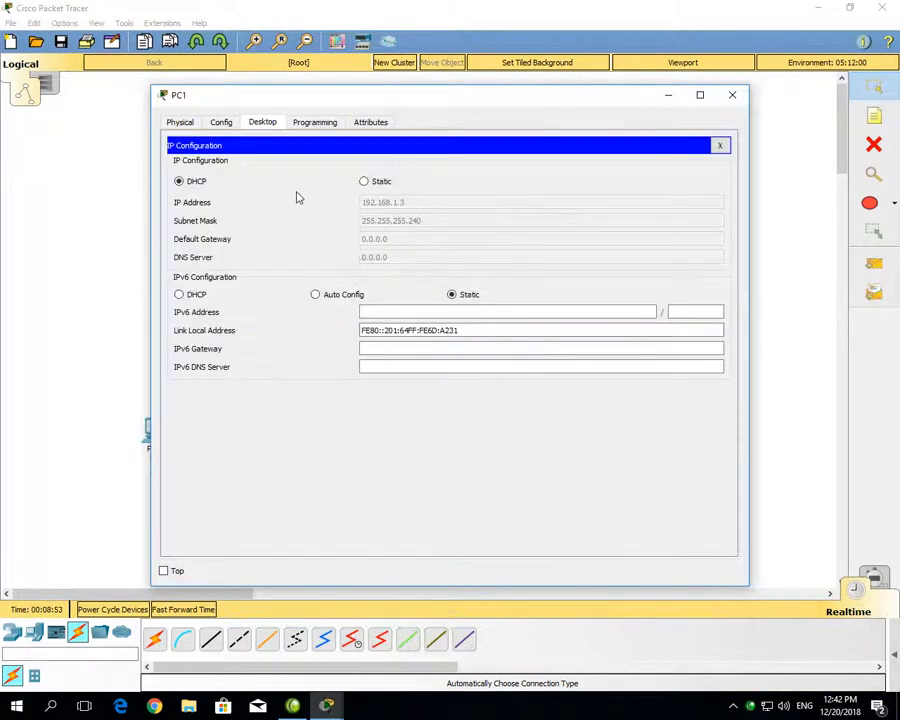
{"action": "left_click", "coordinate": [363, 182]}
{"action": "left_click", "coordinate": [196, 184]}
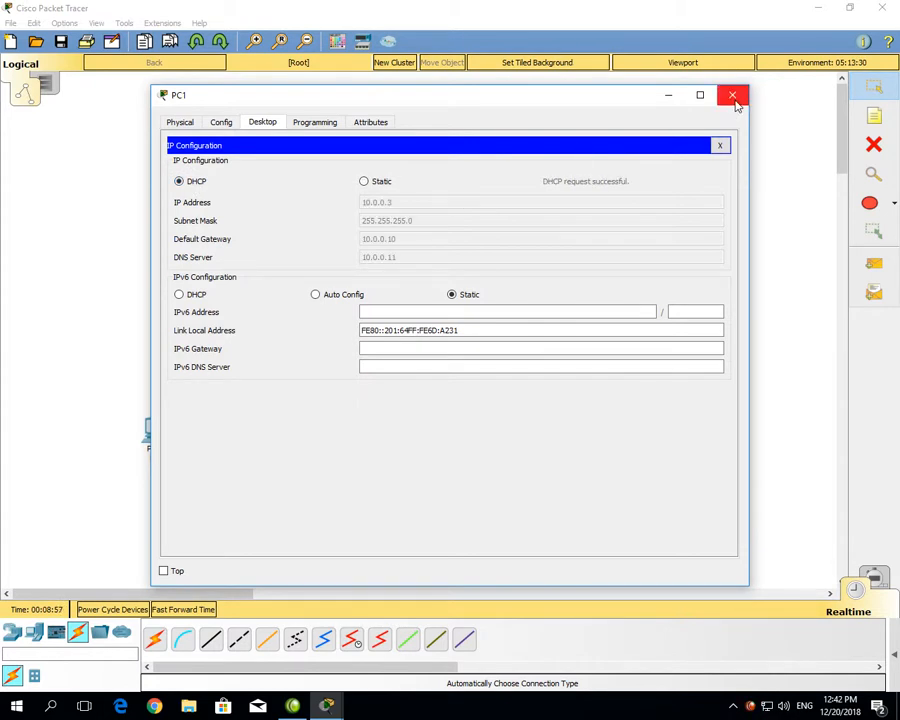
{"action": "left_click", "coordinate": [733, 95]}
Renew PC2's address by switching its IPv4 configuration to Static and back to DHCP, and close its window
{"action": "left_click", "coordinate": [331, 426]}
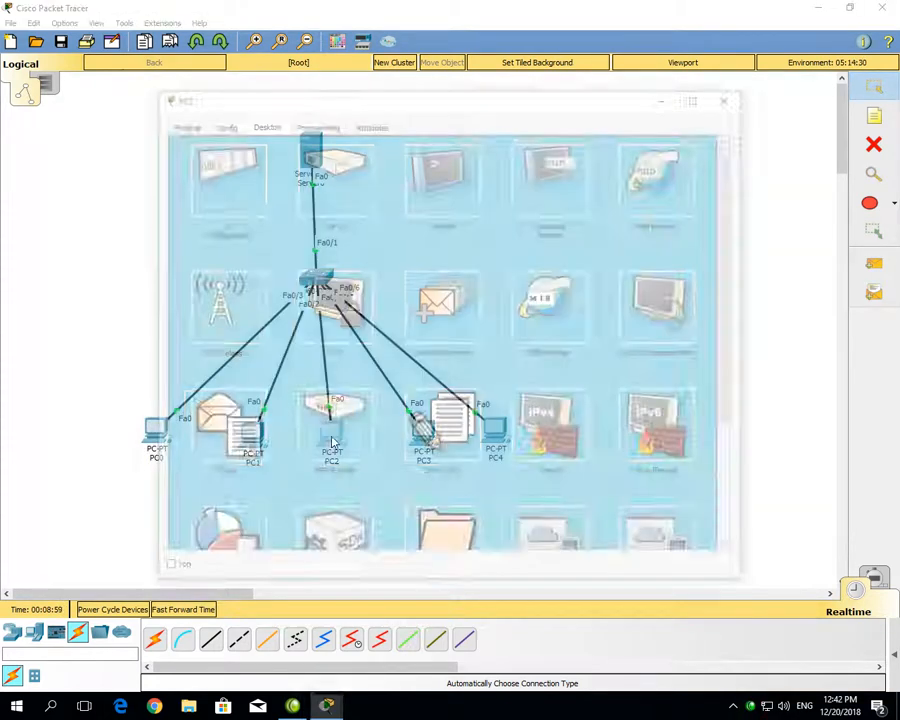
{"action": "left_click", "coordinate": [248, 208]}
{"action": "left_click", "coordinate": [363, 181]}
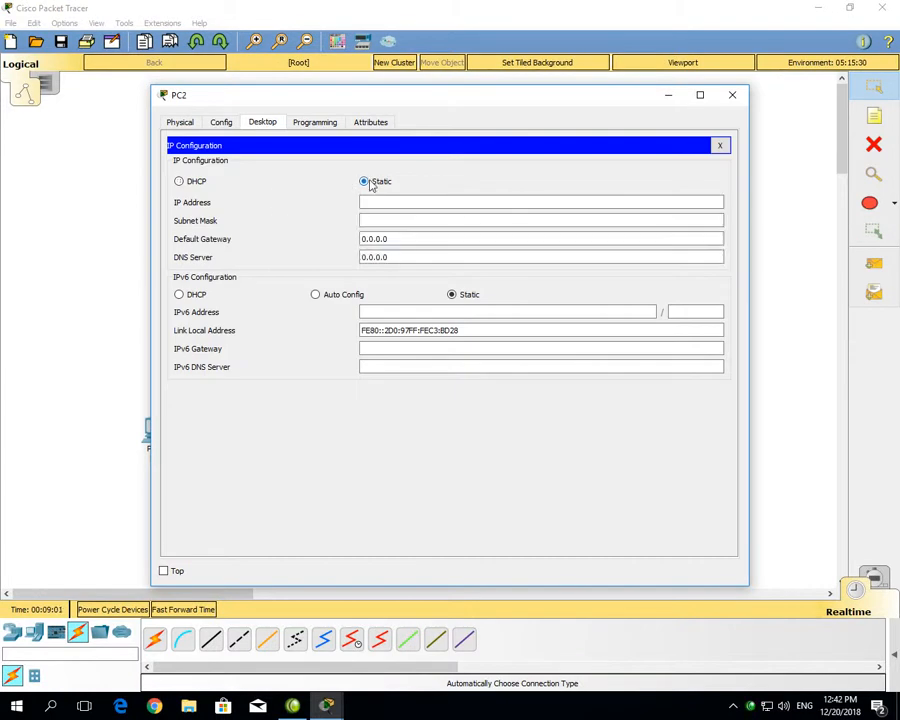
{"action": "left_click", "coordinate": [179, 181]}
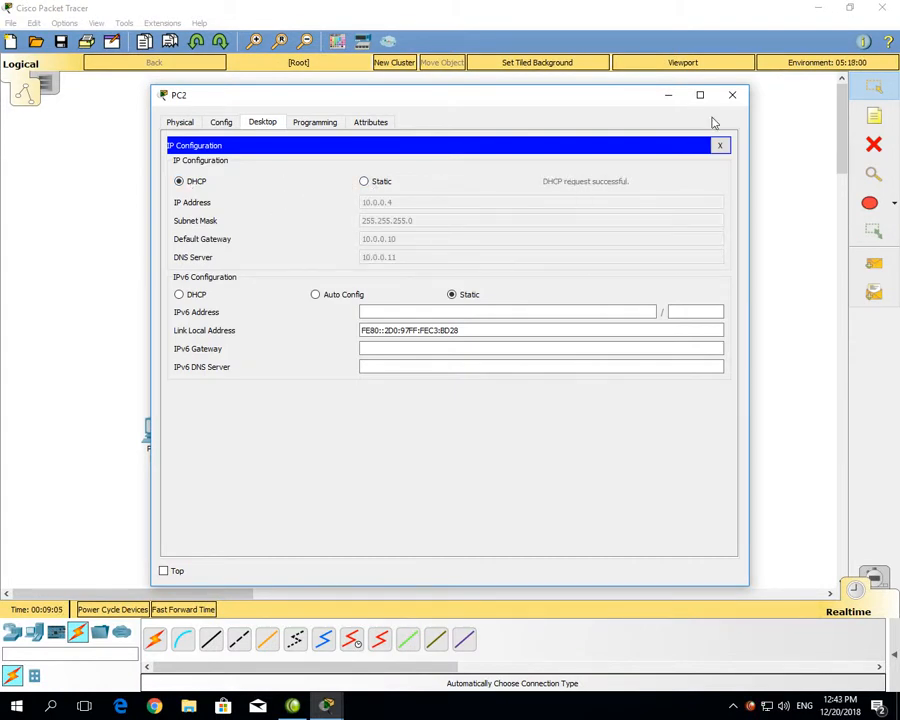
{"action": "left_click", "coordinate": [732, 95]}
Renew PC3's address by switching its IPv4 configuration to Static and back to DHCP, and close its window
{"action": "left_click", "coordinate": [423, 430]}
{"action": "left_click", "coordinate": [250, 184]}
{"action": "left_click", "coordinate": [365, 183]}
{"action": "left_click", "coordinate": [195, 180]}
{"action": "left_click", "coordinate": [736, 96]}
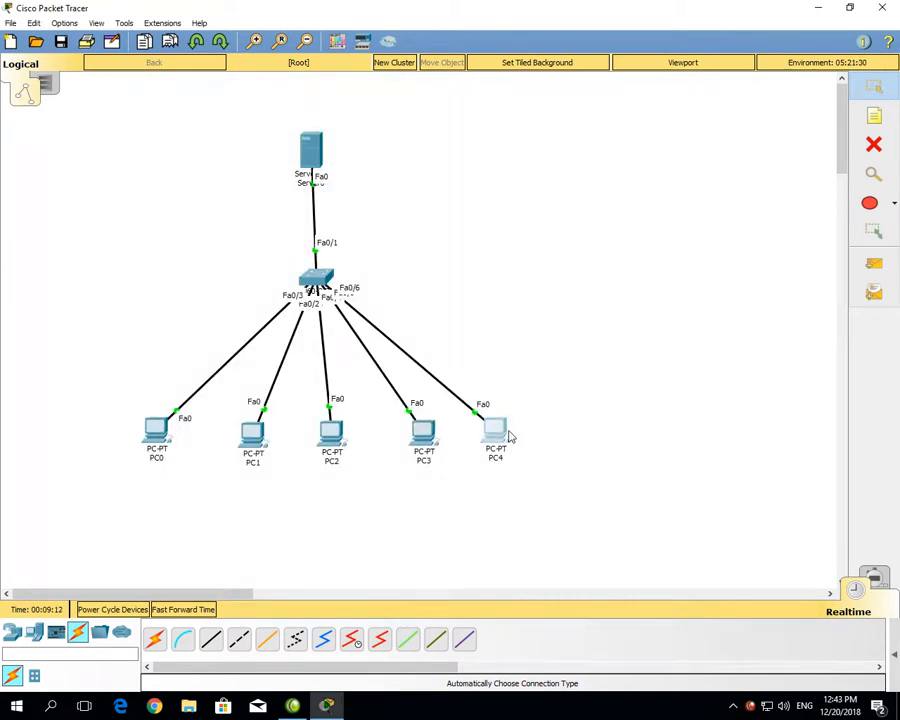
Set PC4's IPv4 configuration to DHCP so it requests an address from the server, and minimize its window
{"action": "left_click", "coordinate": [508, 430]}
{"action": "left_click", "coordinate": [262, 122]}
{"action": "left_click", "coordinate": [222, 178]}
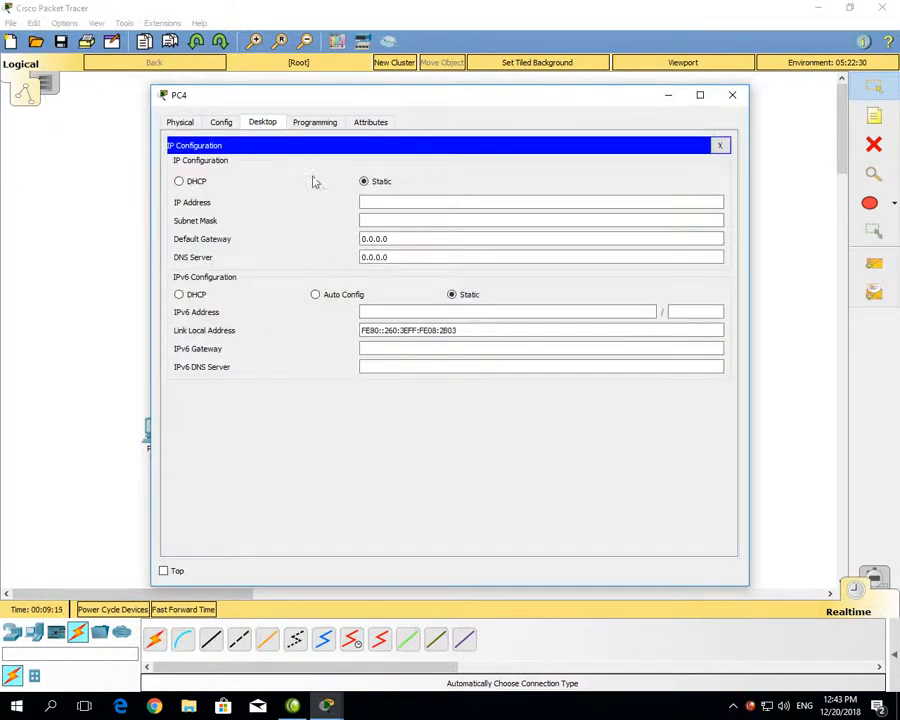
{"action": "left_click", "coordinate": [196, 181]}
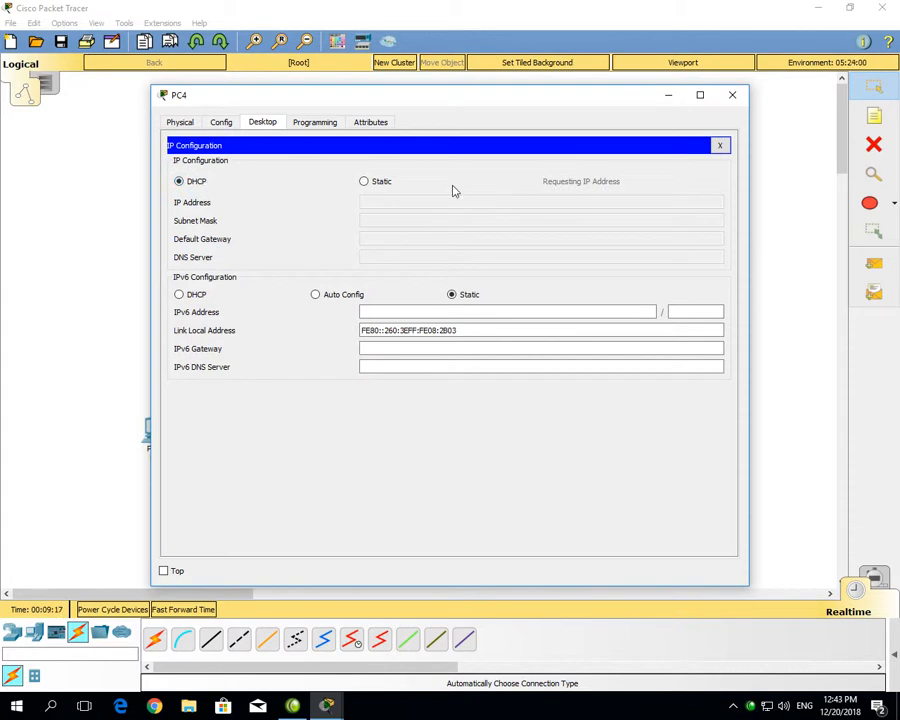
{"action": "left_click", "coordinate": [670, 96]}
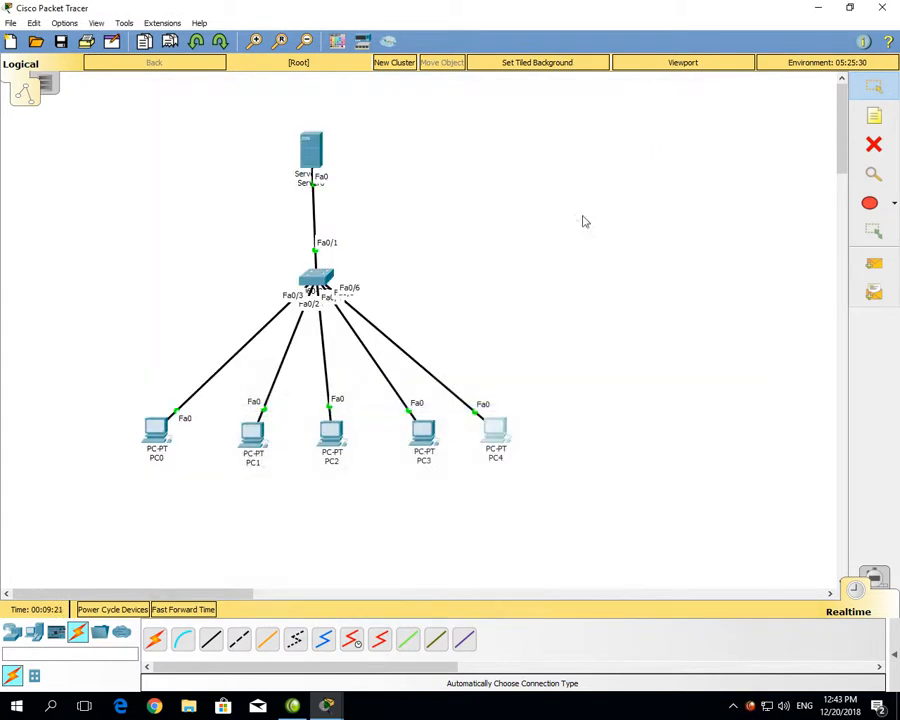